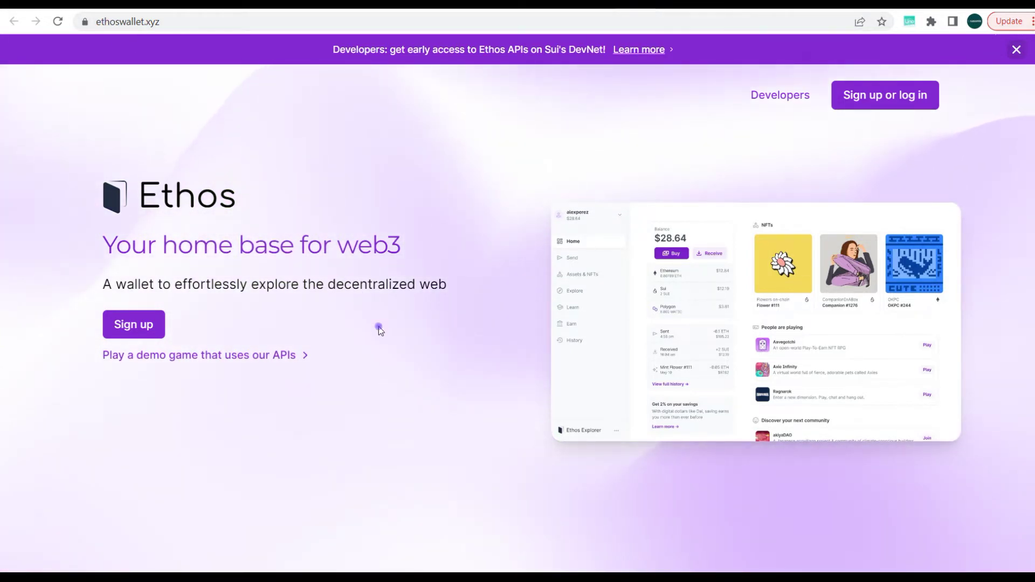
From Sign up, choose Ethos Wallet and follow the 'Ethos chrome extension' install link
scroll(379, 330, "down", 4)
scroll(379, 330, "down", 5)
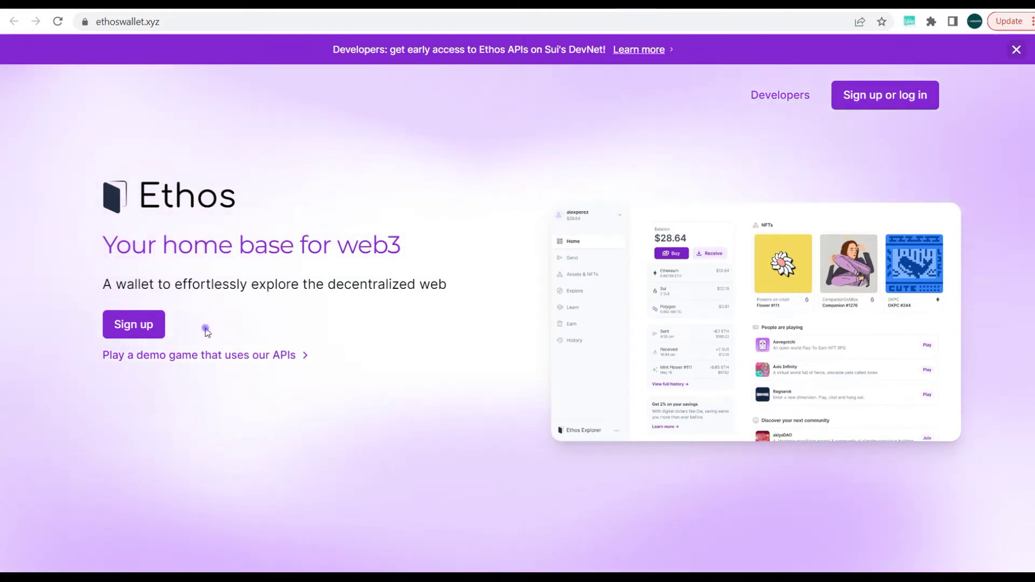
left_click(132, 328)
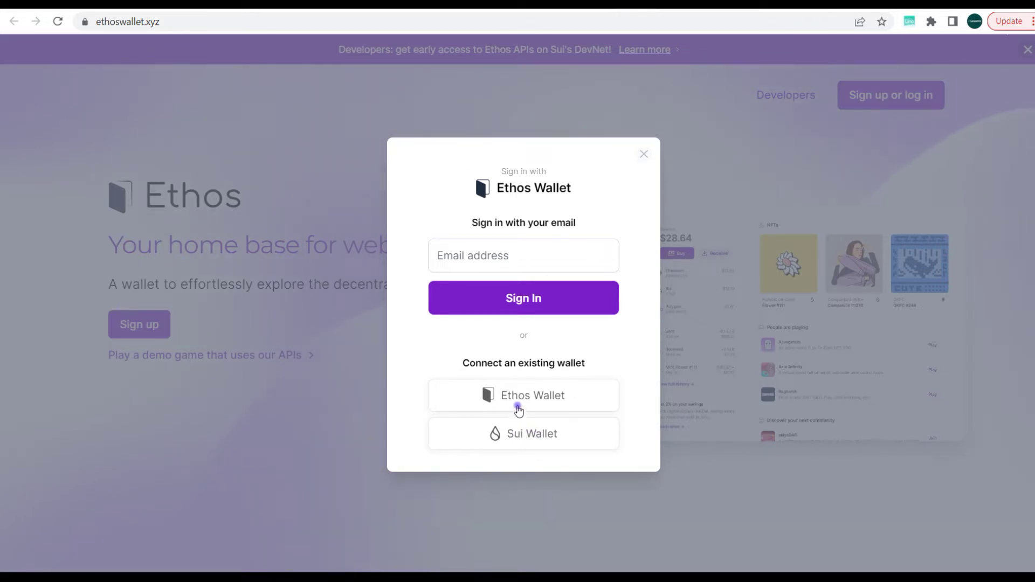
left_click(517, 398)
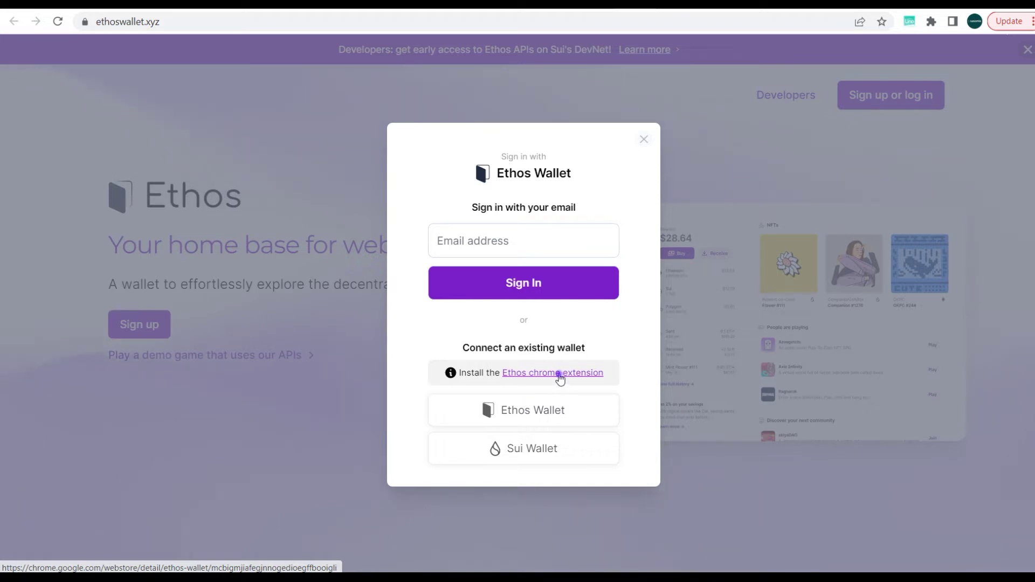
left_click(559, 376)
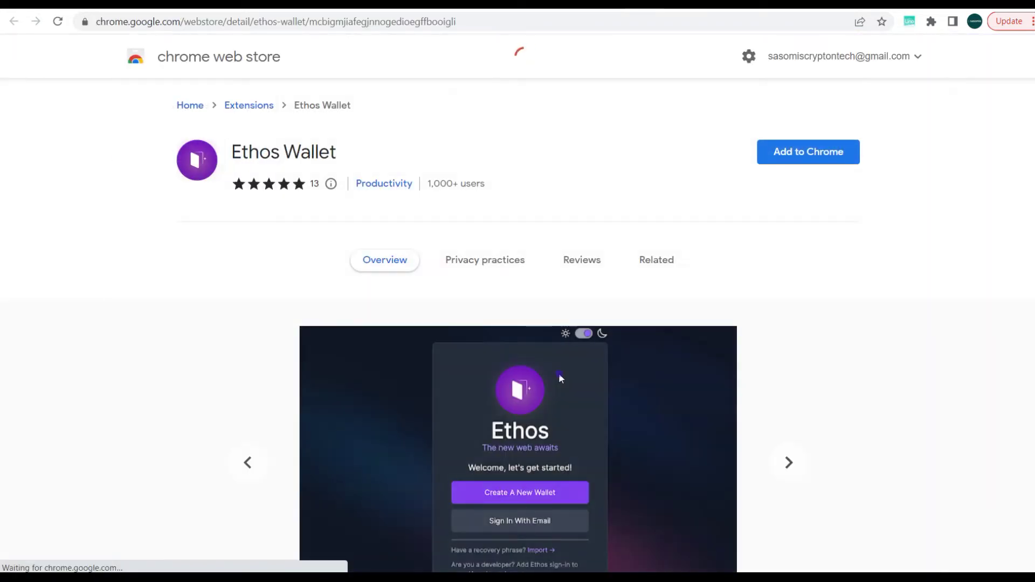
Add the Ethos Wallet extension to Chrome and confirm the installation
left_click(814, 151)
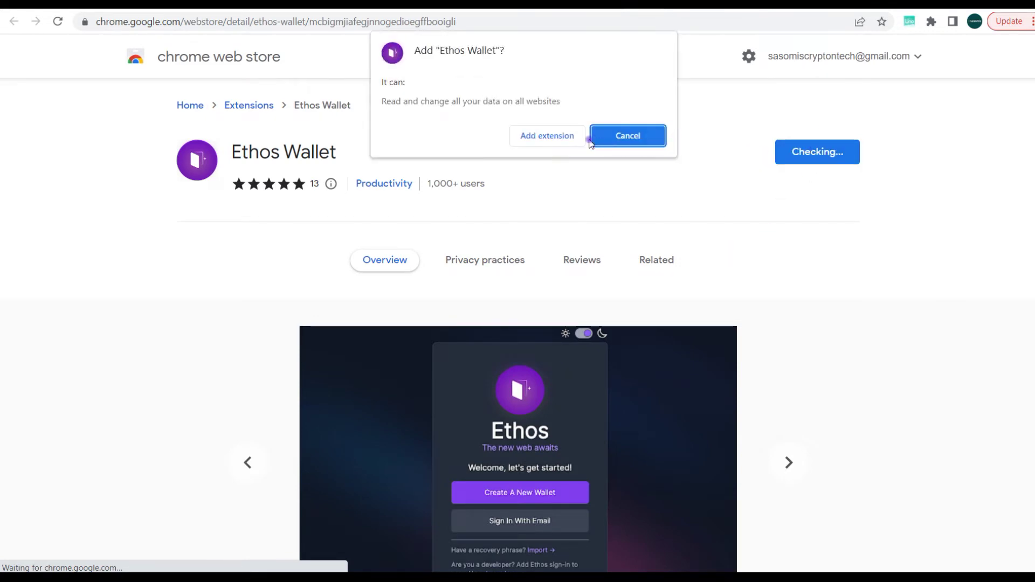
left_click(549, 135)
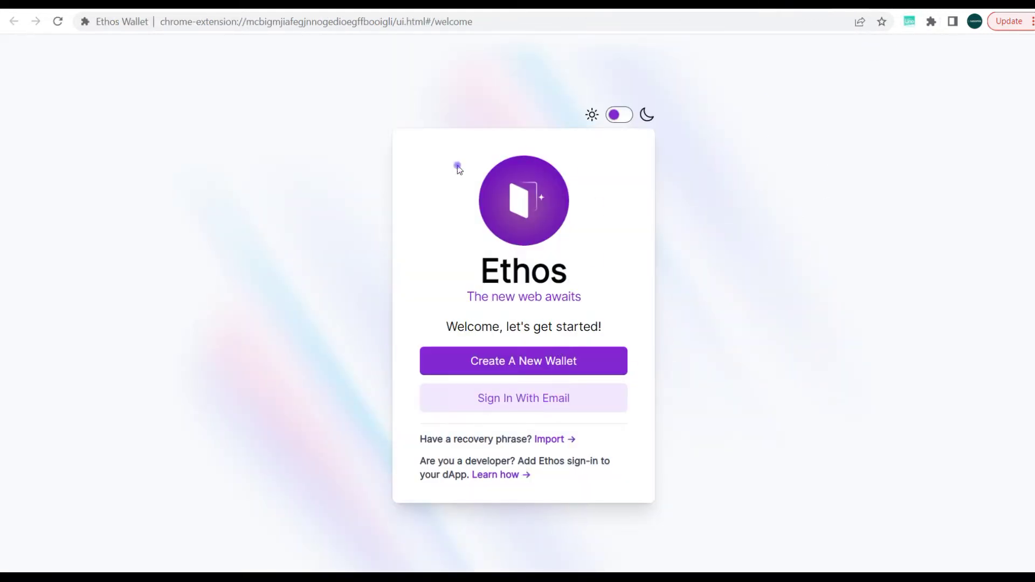
Switch to dark theme, create a new wallet, copy its recovery phrase and confirm it's saved
left_click(647, 116)
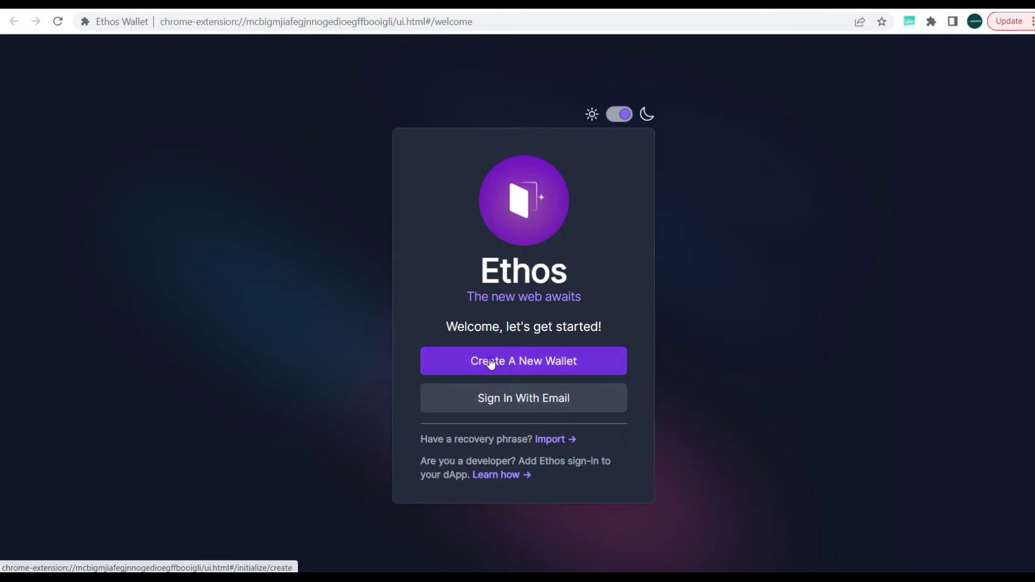
left_click(490, 363)
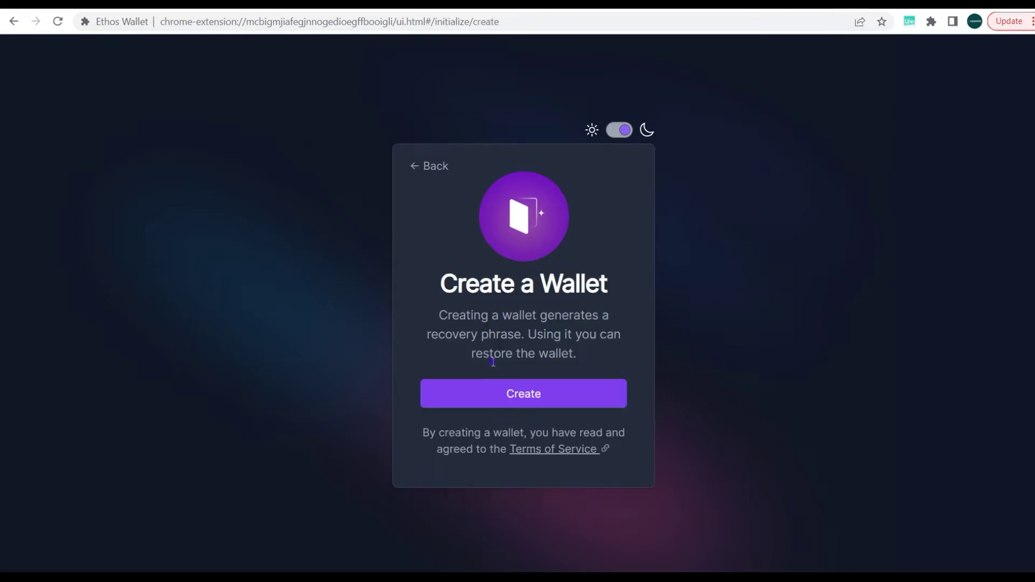
left_click(518, 391)
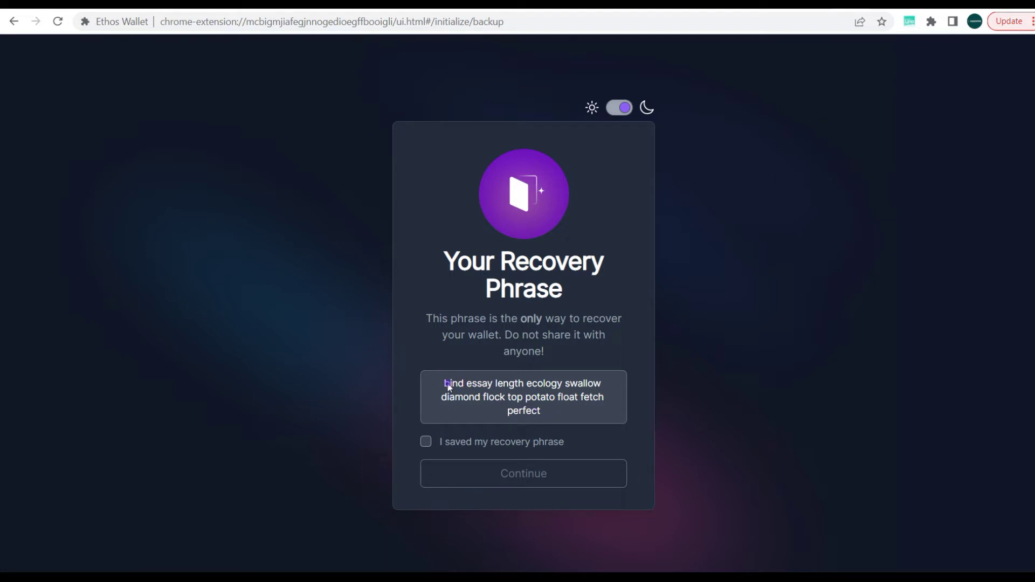
left_click_drag(443, 387, 554, 414)
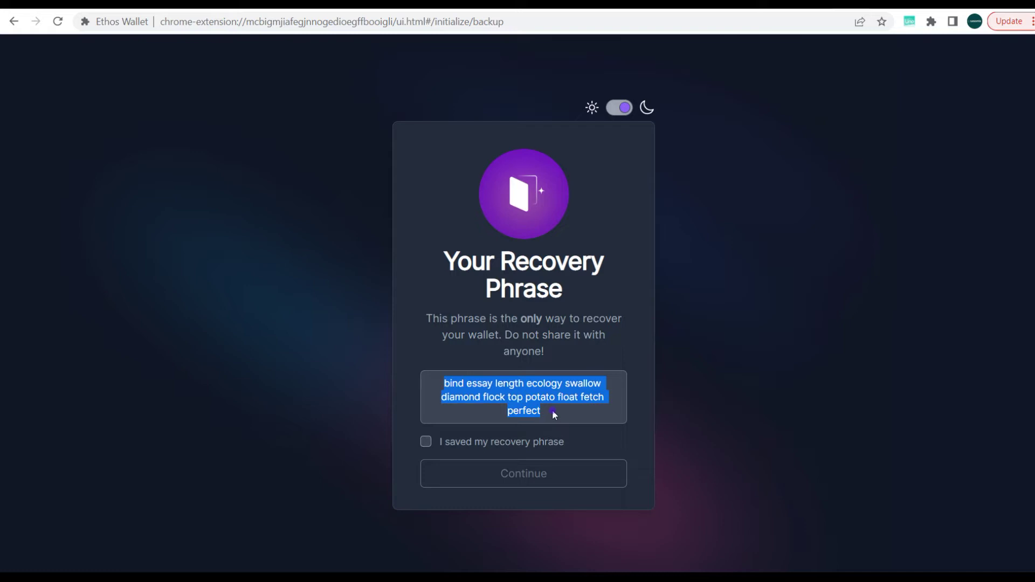
left_click(426, 442)
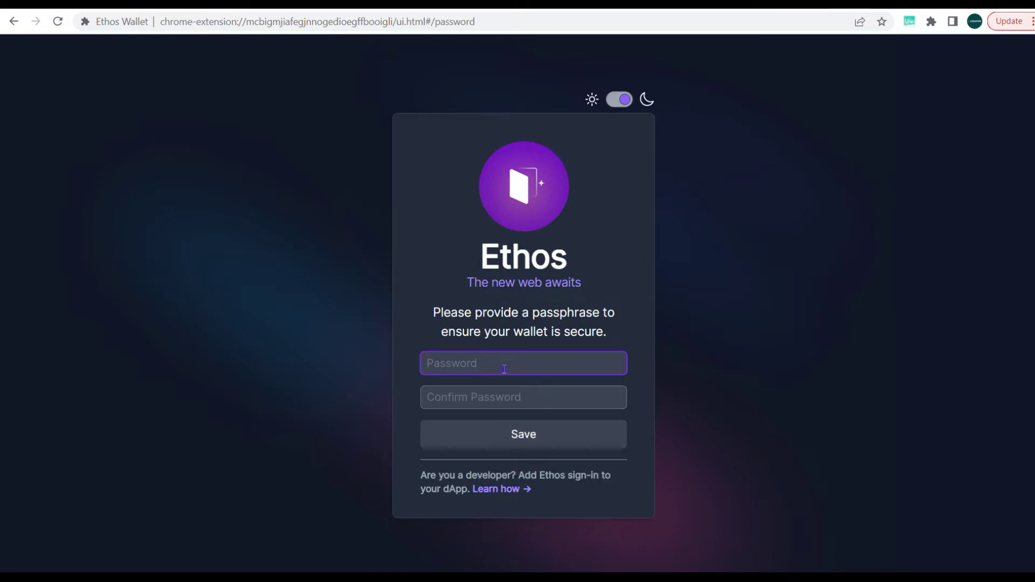
Set and confirm the wallet password, then save it
key("ctrl+v")
key("Tab")
key("ctrl+v")
left_click(529, 436)
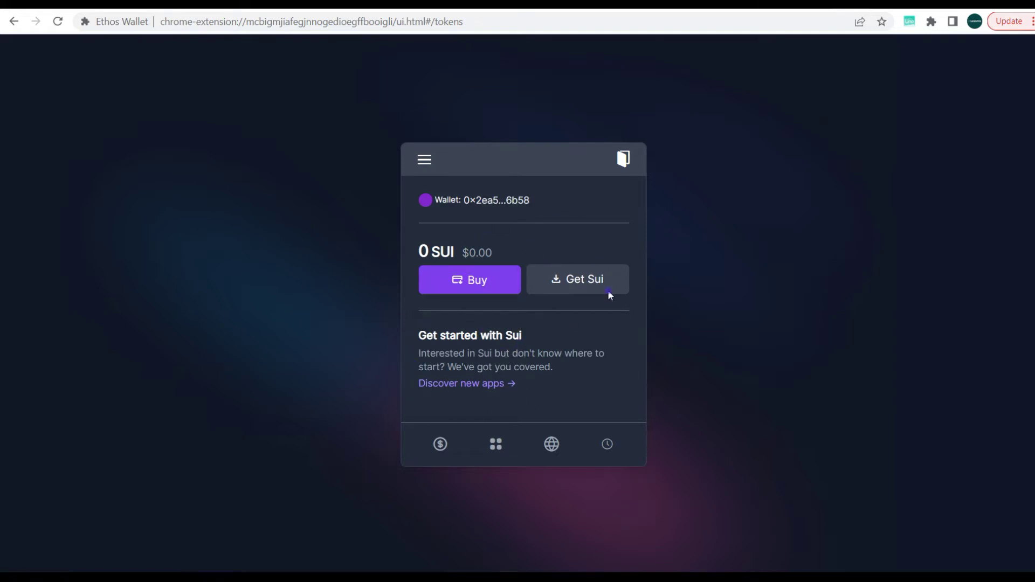
Fund the wallet with 50,000,000 devnet SUI using Get Sui
left_click(536, 290)
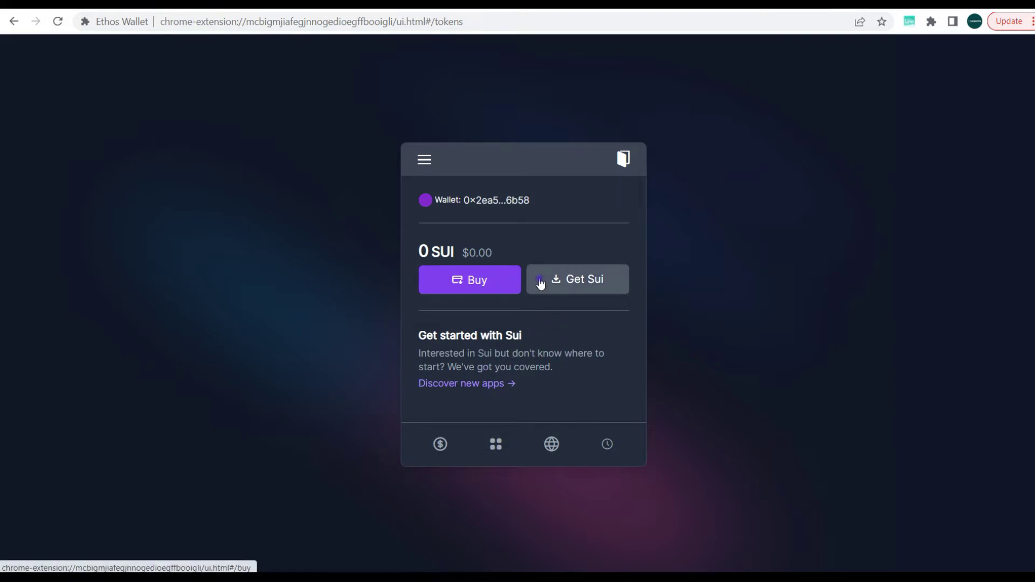
left_click(564, 279)
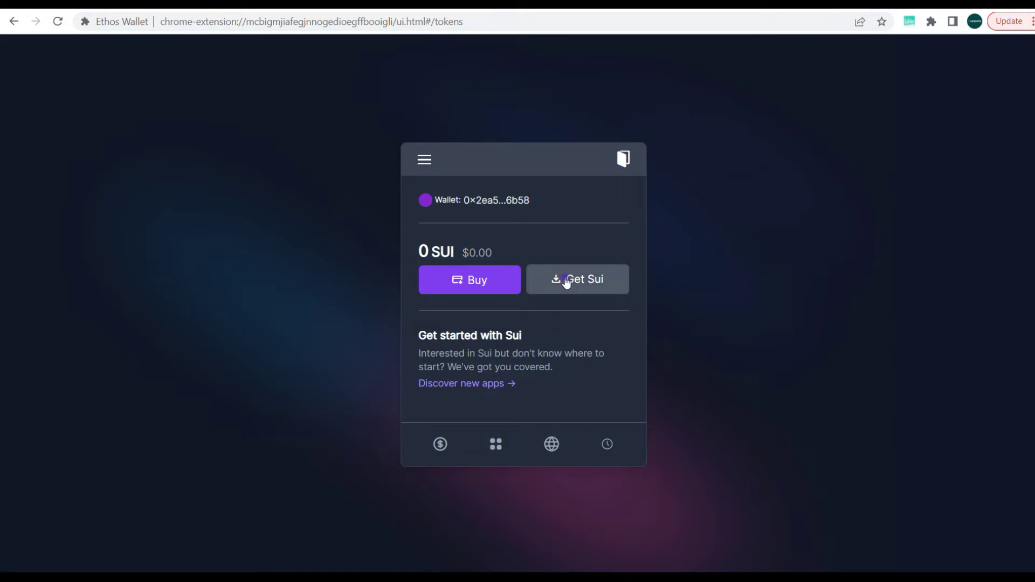
left_click(566, 280)
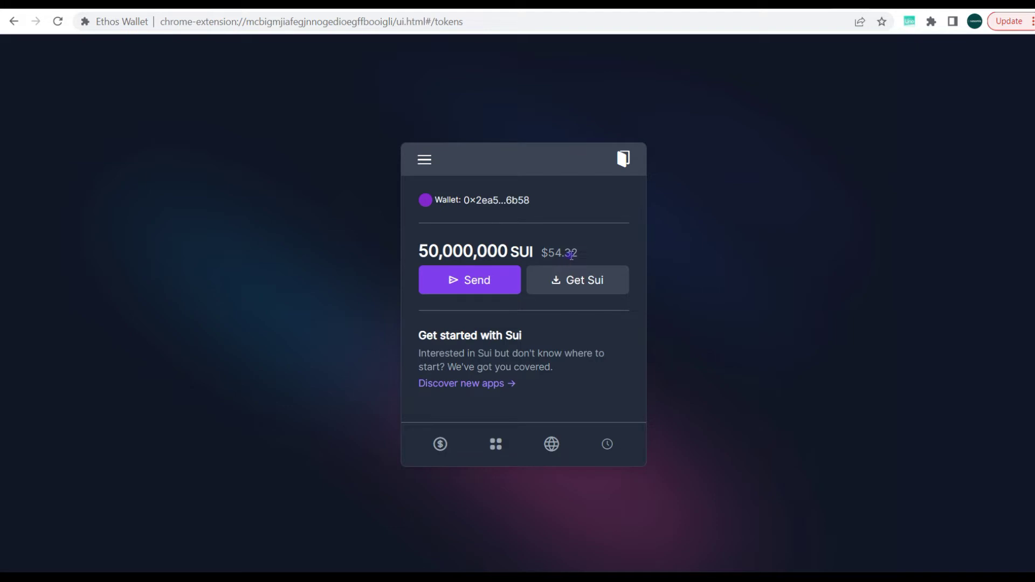
Check the empty NFTs view, then open the wallet's web dashboard
left_click(496, 448)
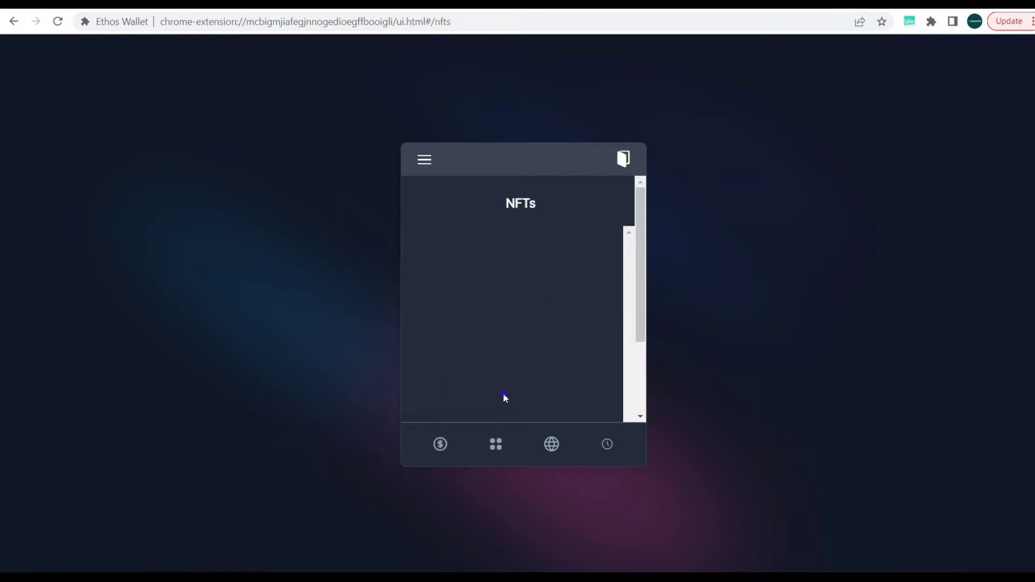
scroll(504, 393, "down", 3)
scroll(503, 393, "up", 3)
left_click(556, 449)
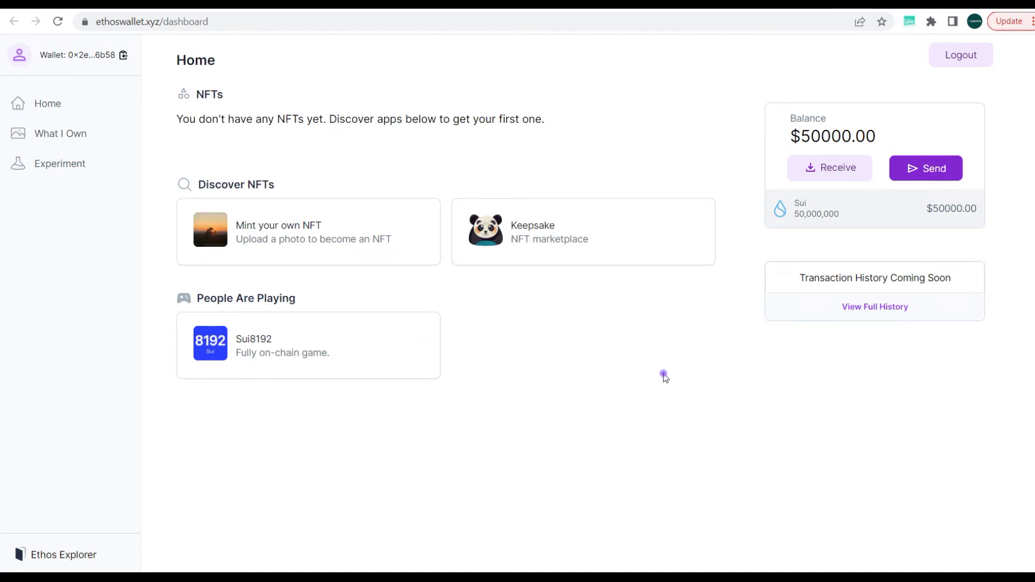
Browse the What I Own and Experiment pages, then return to Home
left_click(48, 104)
left_click(57, 139)
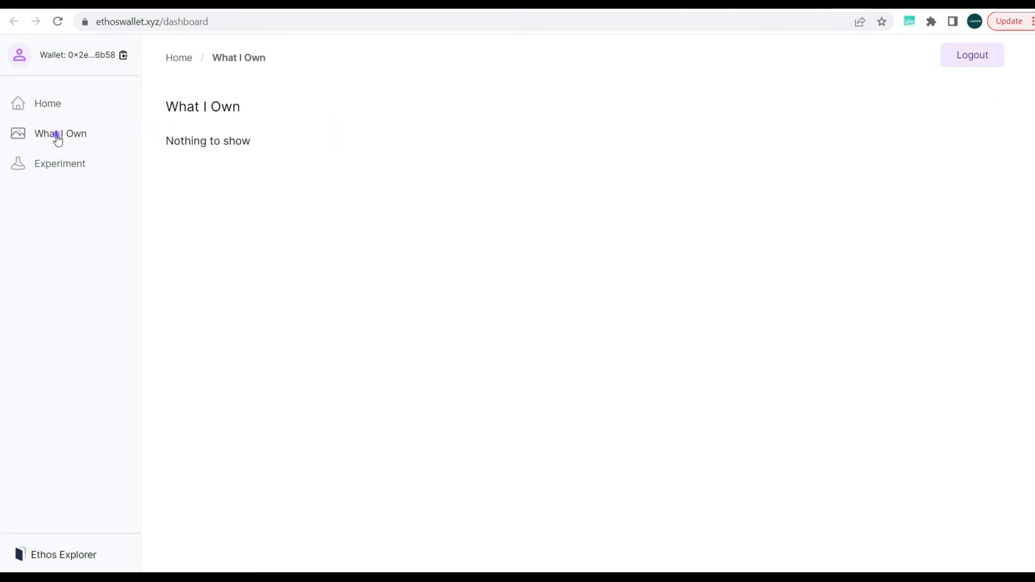
left_click(64, 164)
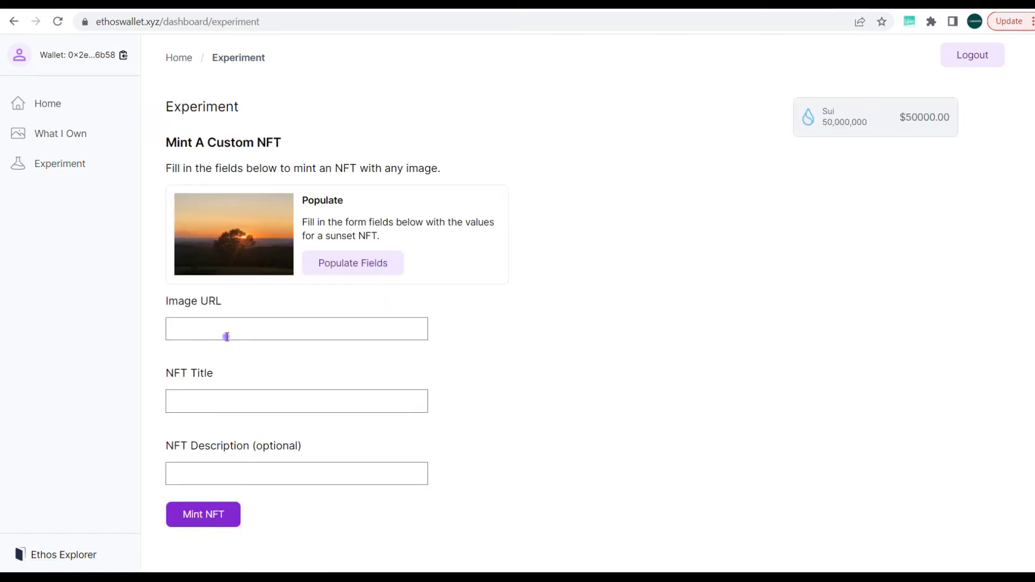
left_click(58, 107)
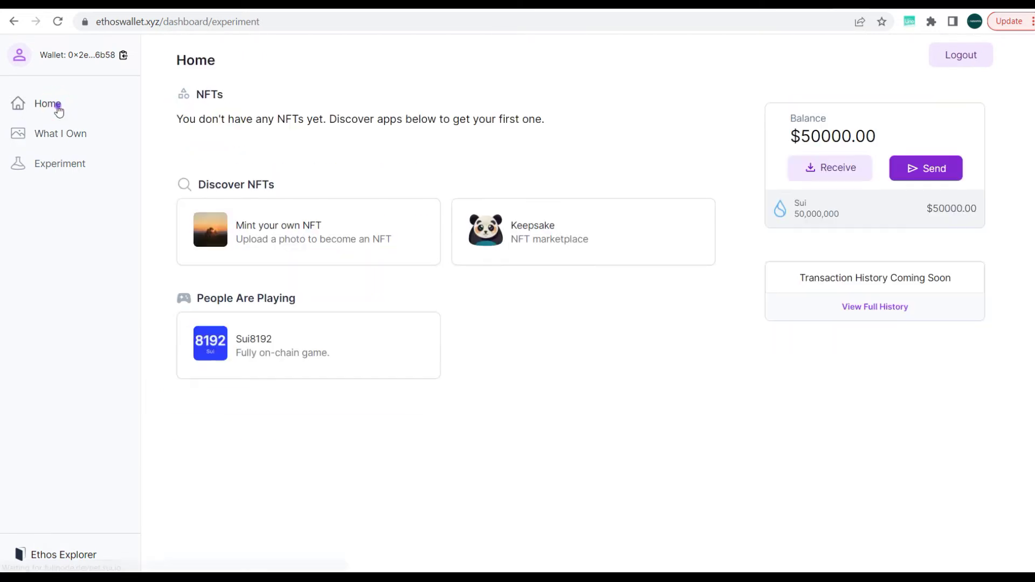
Open the SUI send form and bring up the browser's installed extensions
left_click(911, 170)
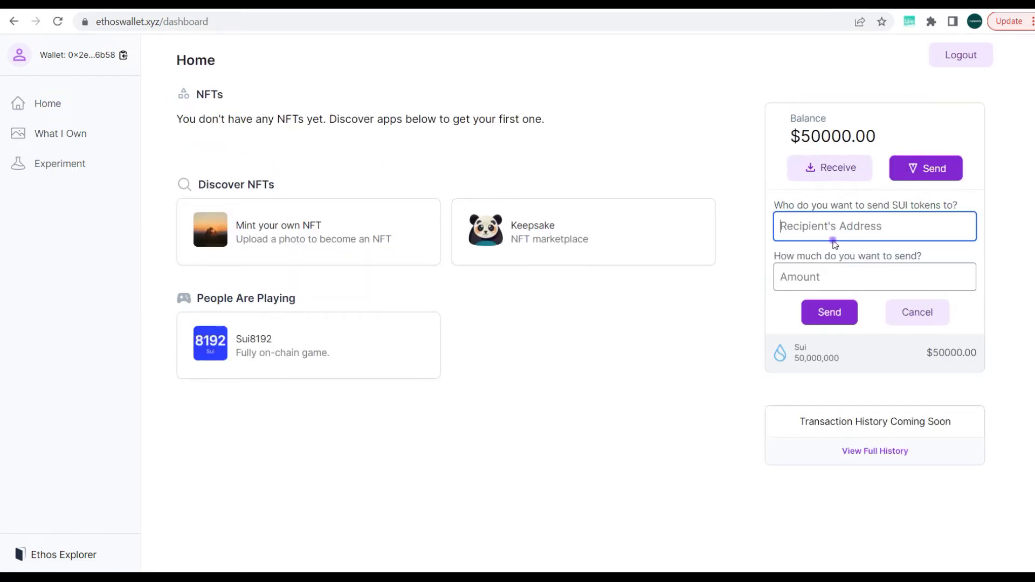
left_click(815, 292)
left_click(932, 22)
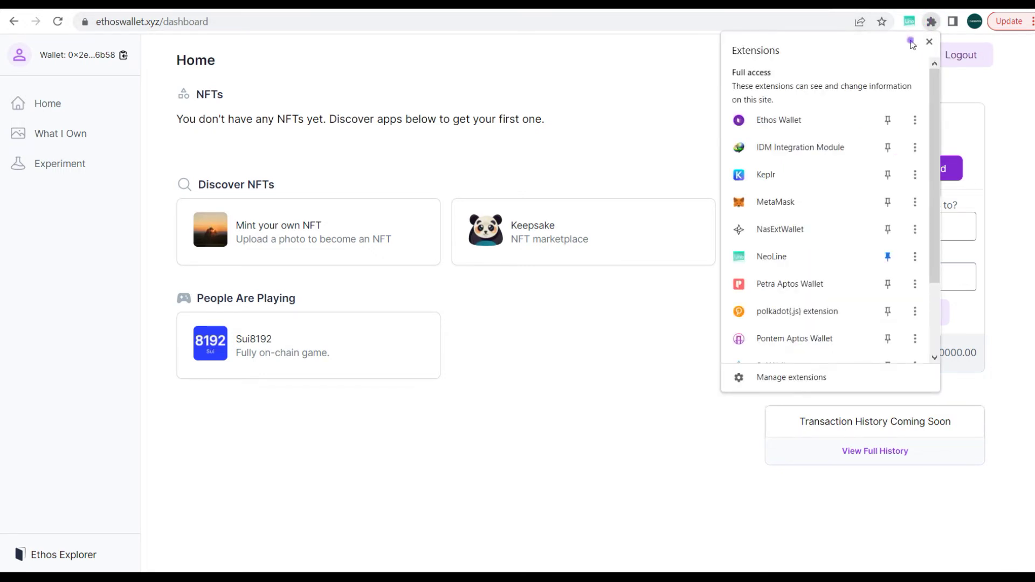
Unlock the Sui Wallet extension with its password
scroll(805, 284, "down", 2)
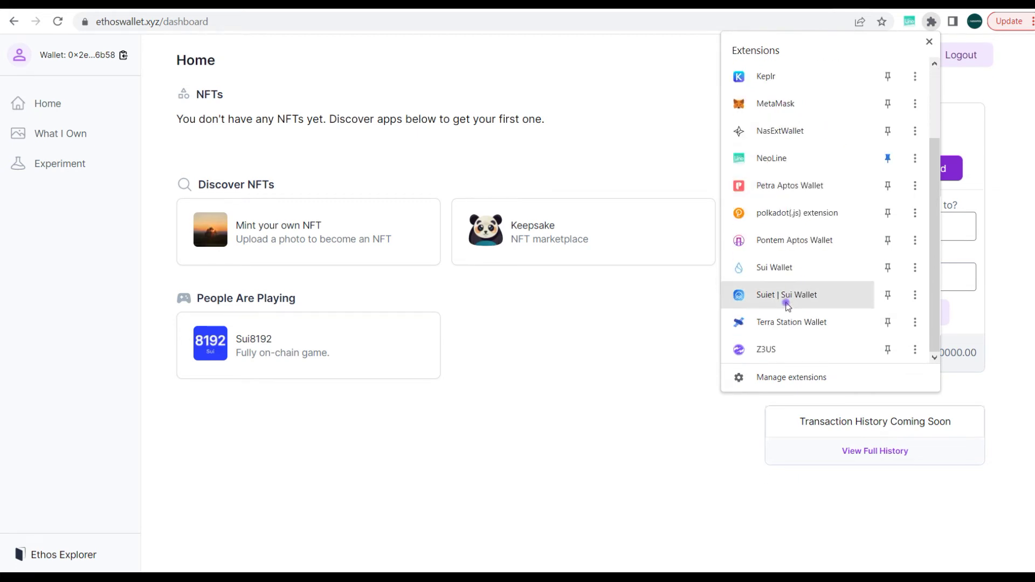
left_click(789, 267)
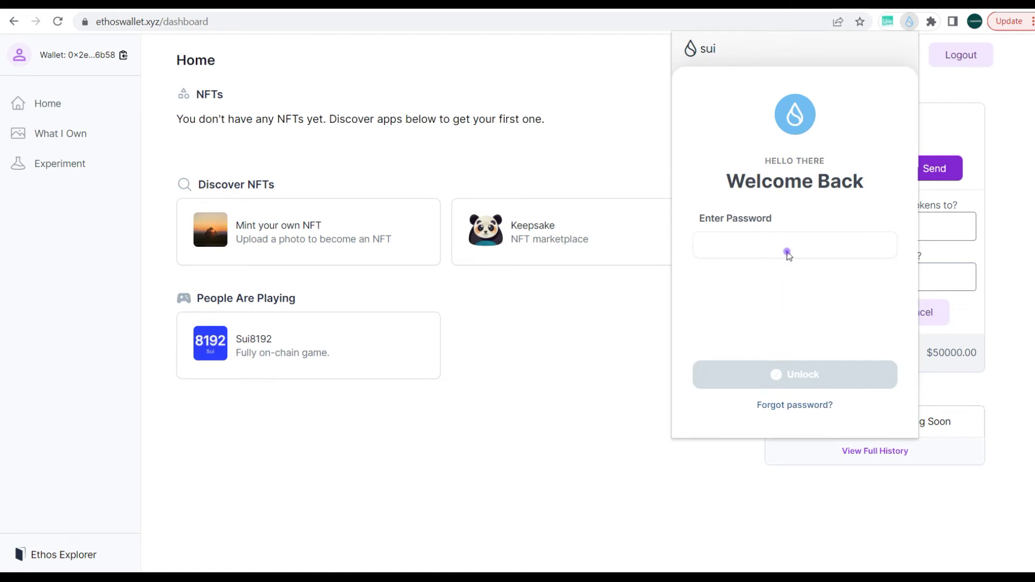
left_click(760, 255)
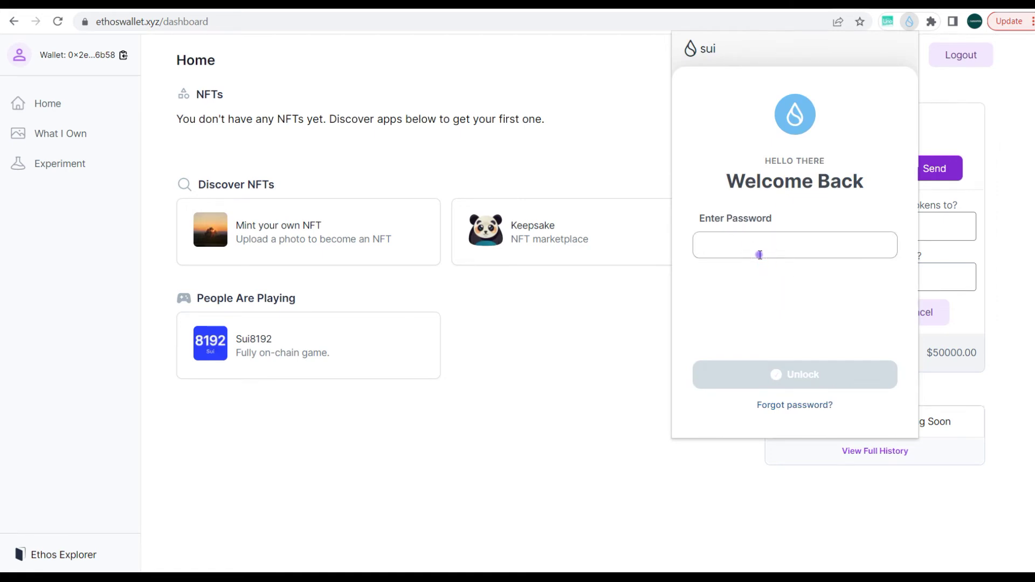
type("••••")
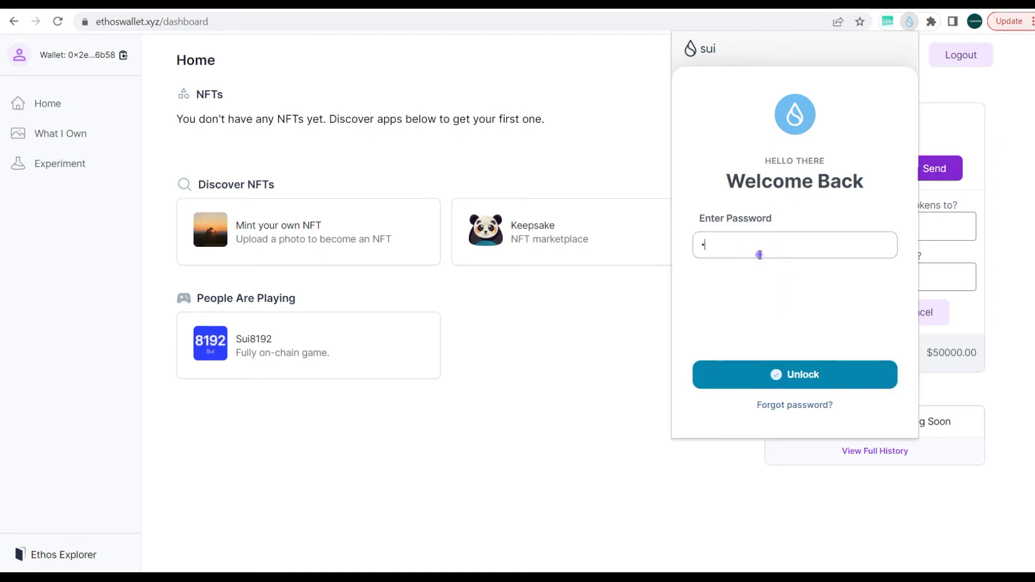
type("••••")
left_click(792, 376)
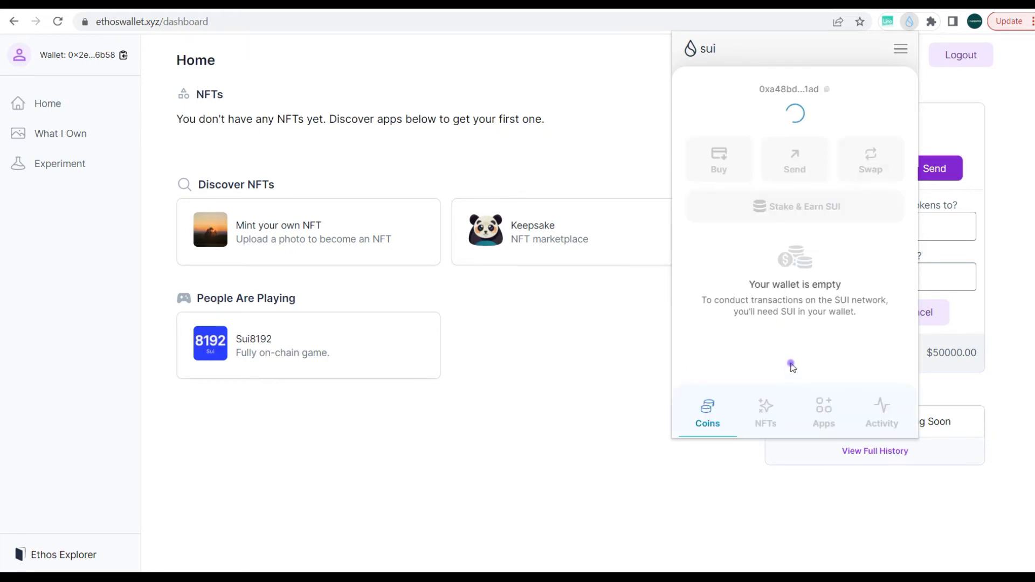
Copy the Sui Wallet address and close the popup
left_click(740, 171)
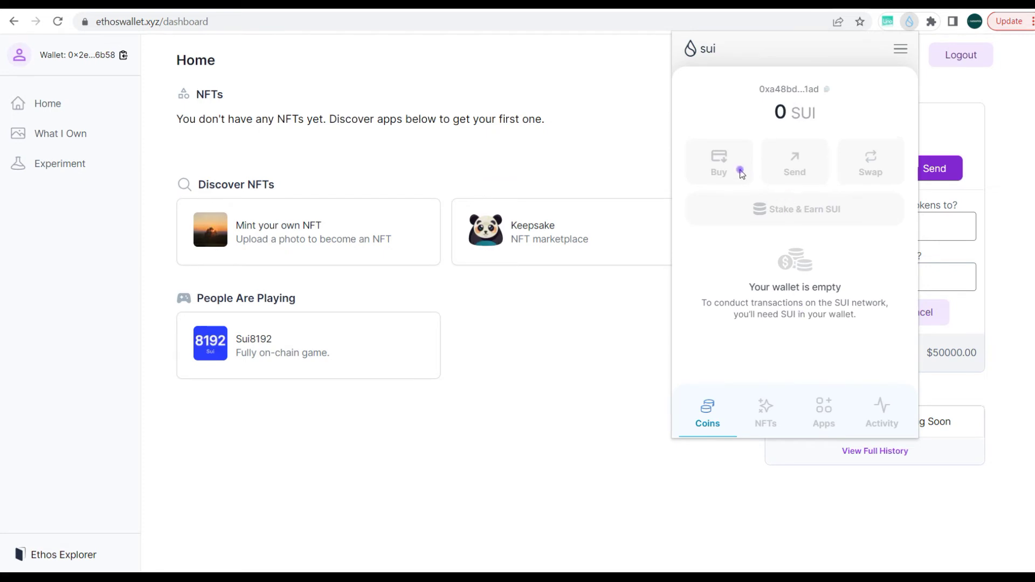
left_click(828, 91)
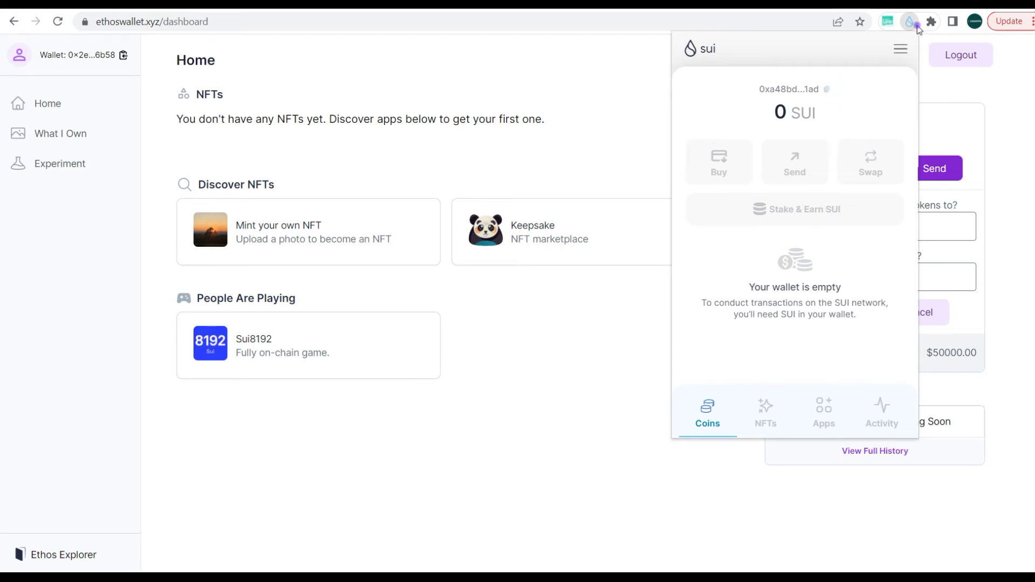
left_click(914, 23)
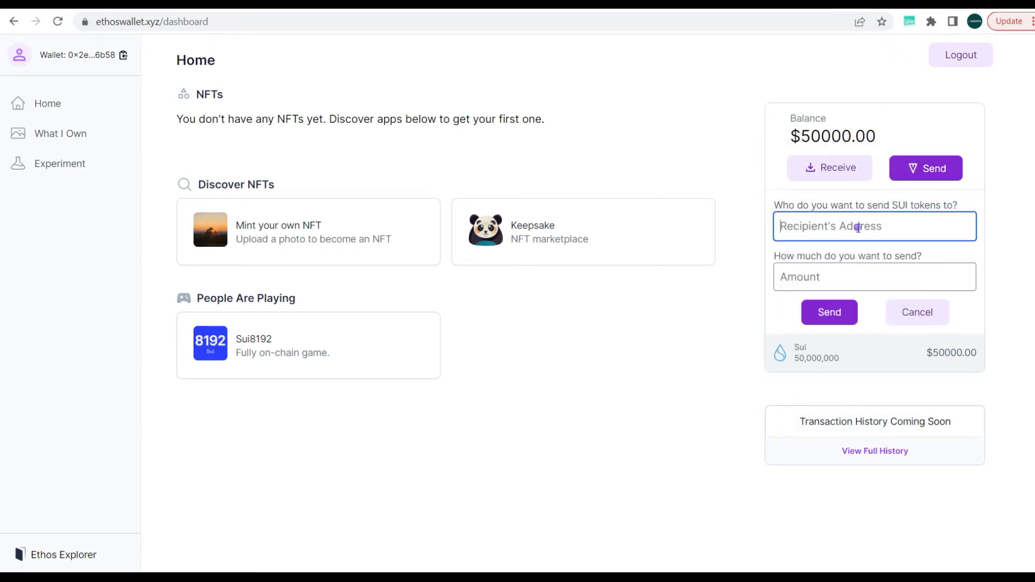
Send 200000 SUI to the pasted Sui Wallet address
key("ctrl+v")
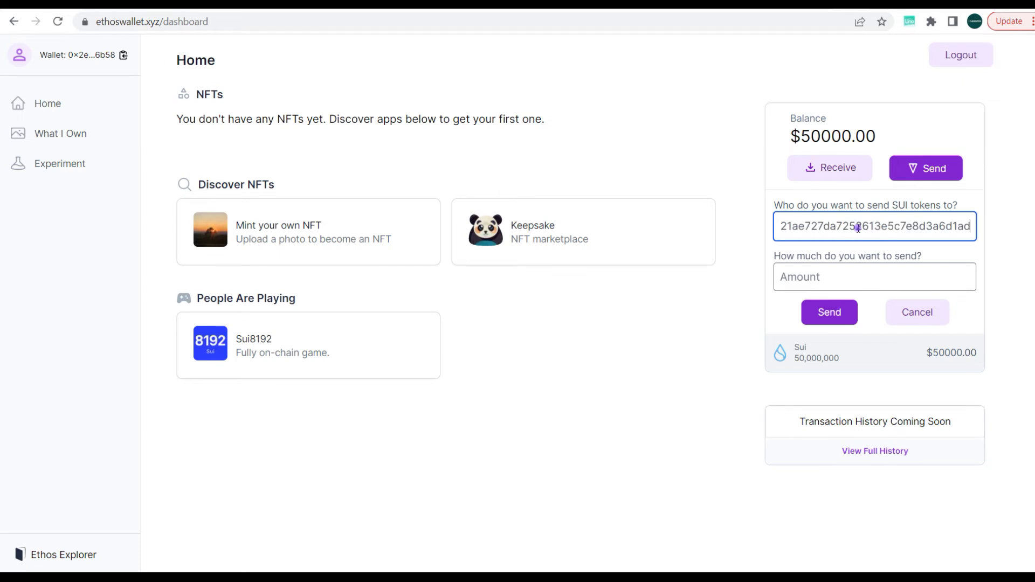
left_click(849, 268)
type("2")
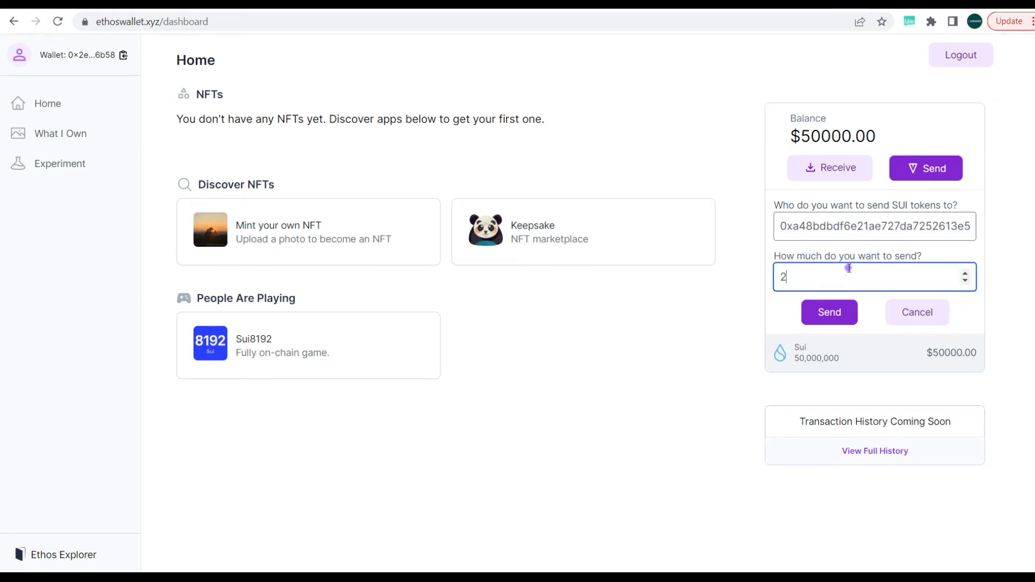
type("00000")
left_click(829, 315)
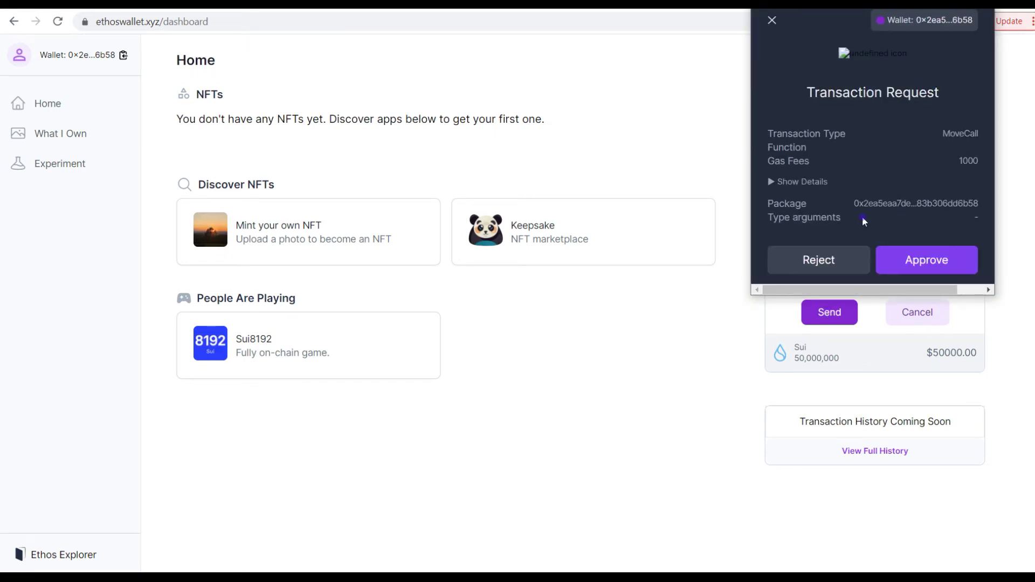
Approve the 200000 SUI transfer in the Transaction Request popup
left_click(924, 265)
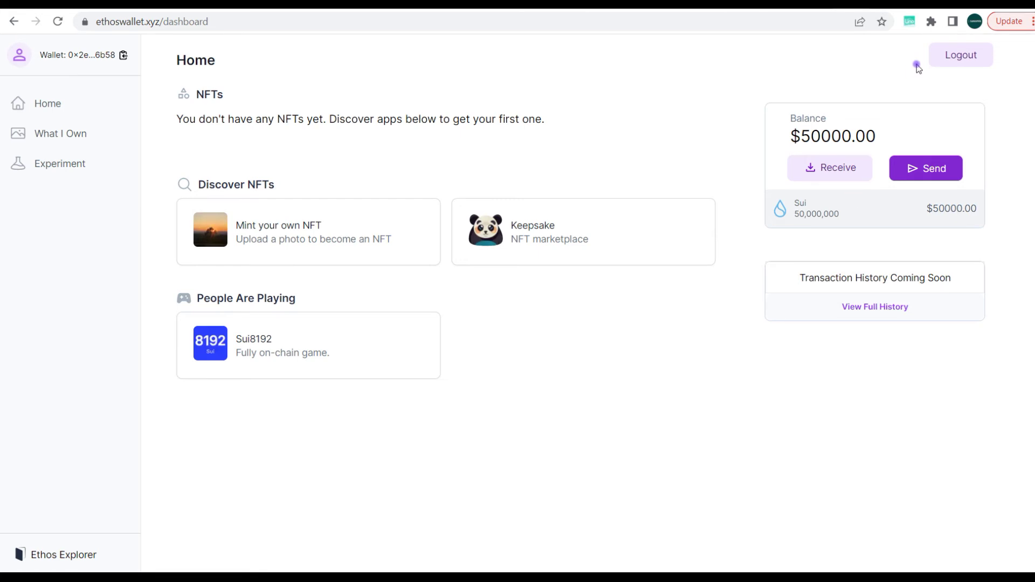
Open Sui Wallet from the Extensions menu and check its network in the settings menu
left_click(933, 21)
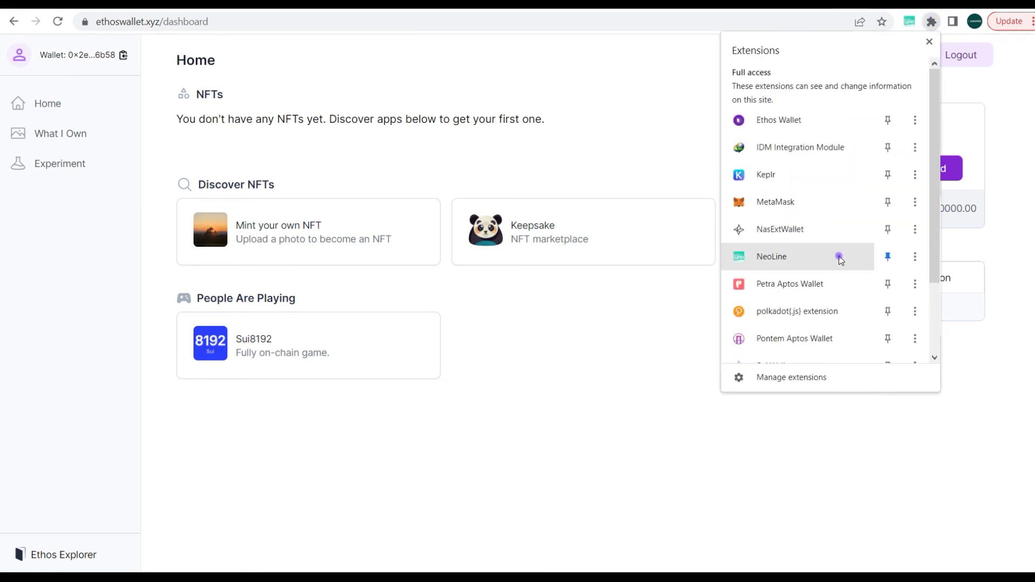
scroll(817, 310, "down", 1)
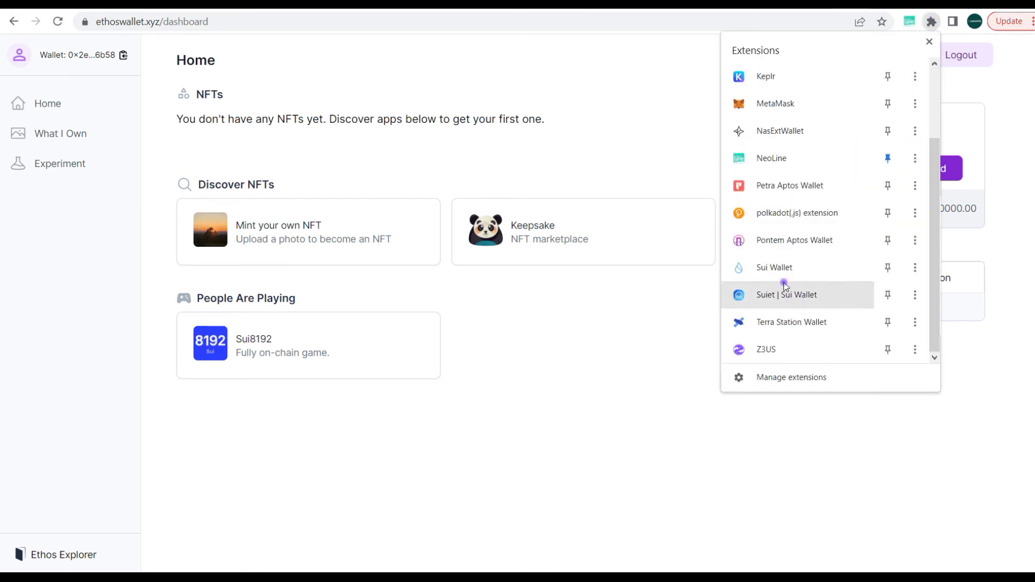
left_click(785, 272)
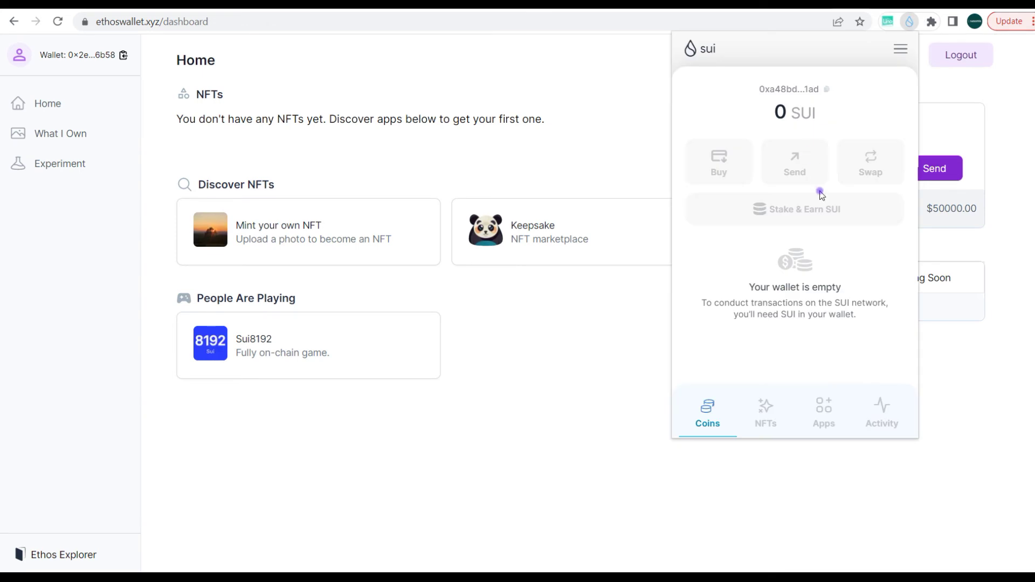
left_click(897, 53)
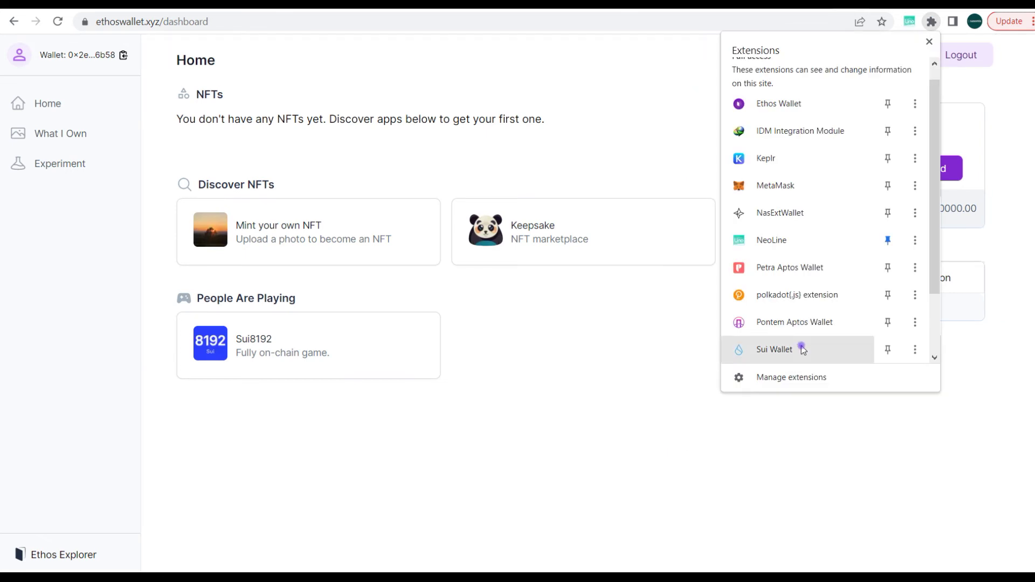
scroll(798, 345, "down", 3)
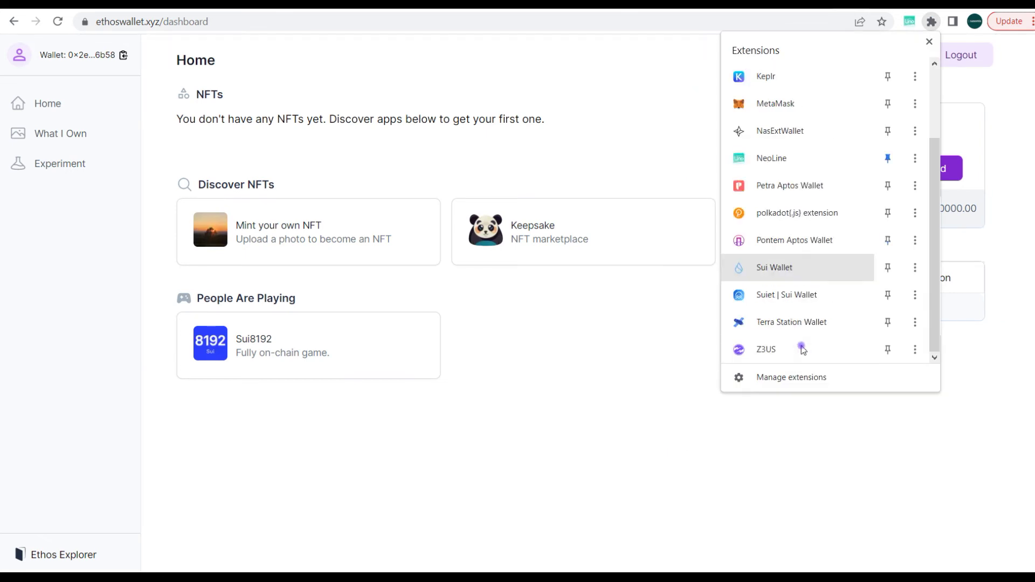
Copy the Suiet wallet's receiving address from Receive, then close the popup
left_click(787, 295)
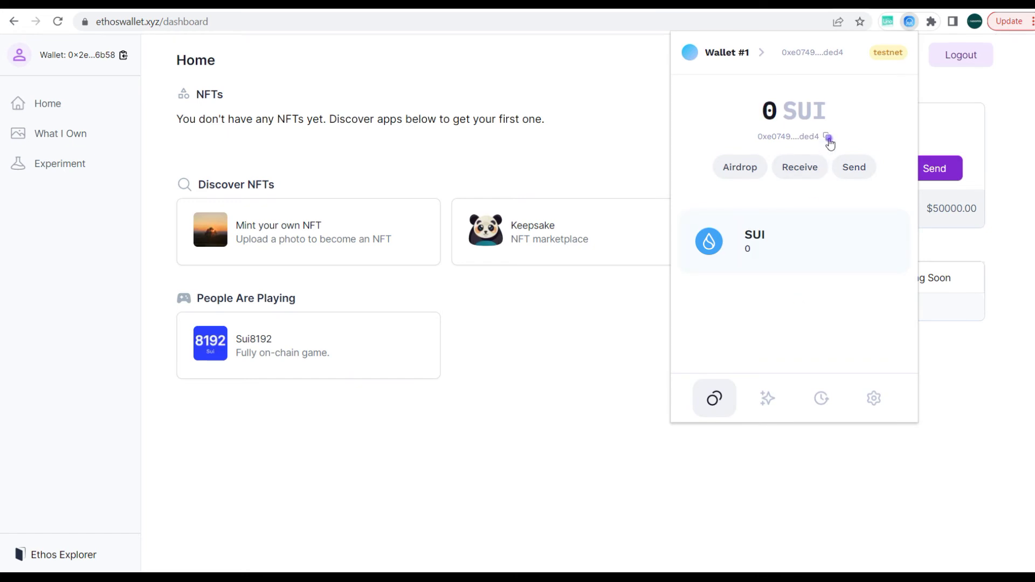
left_click(810, 170)
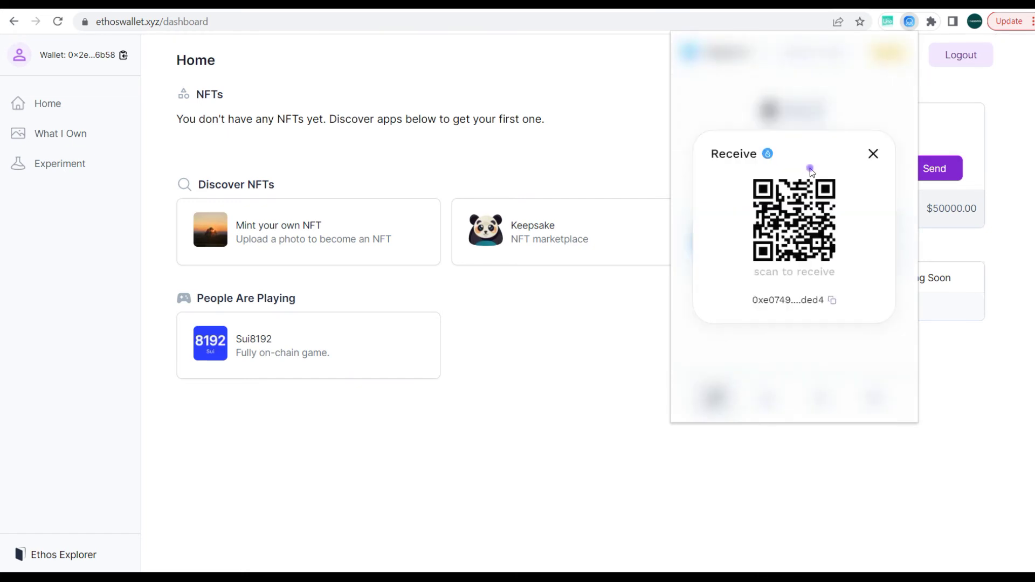
left_click(832, 299)
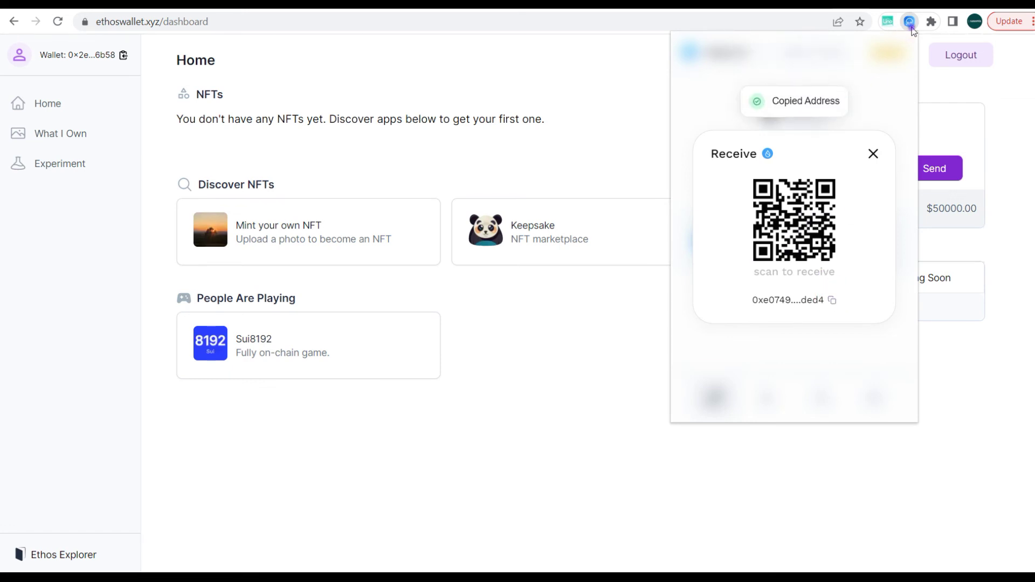
left_click(911, 24)
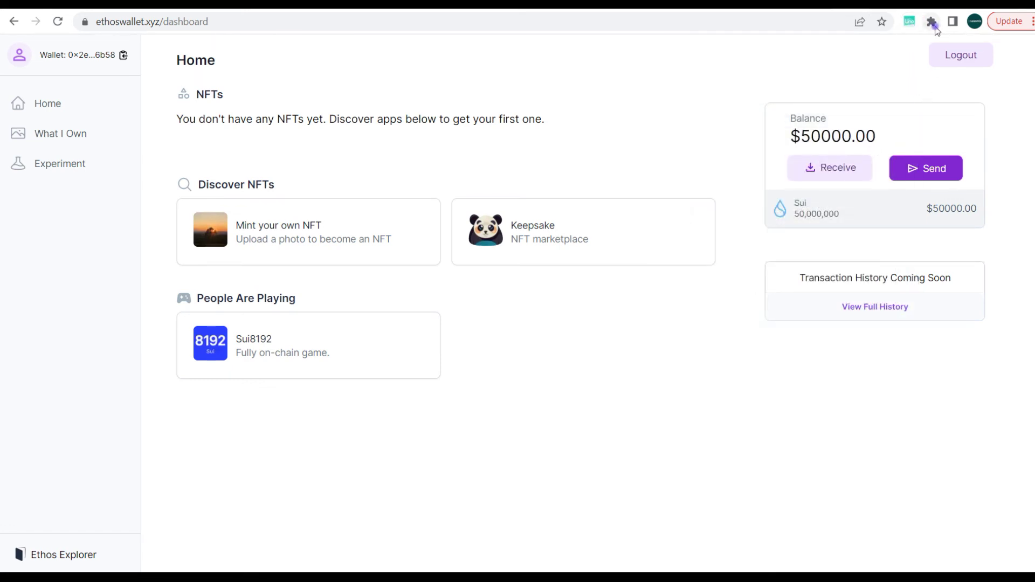
Send 300,000 SUI from Ethos Wallet to the pasted Suiet address, leaving 49,699,940 SUI
left_click(932, 22)
scroll(841, 210, "down", 2)
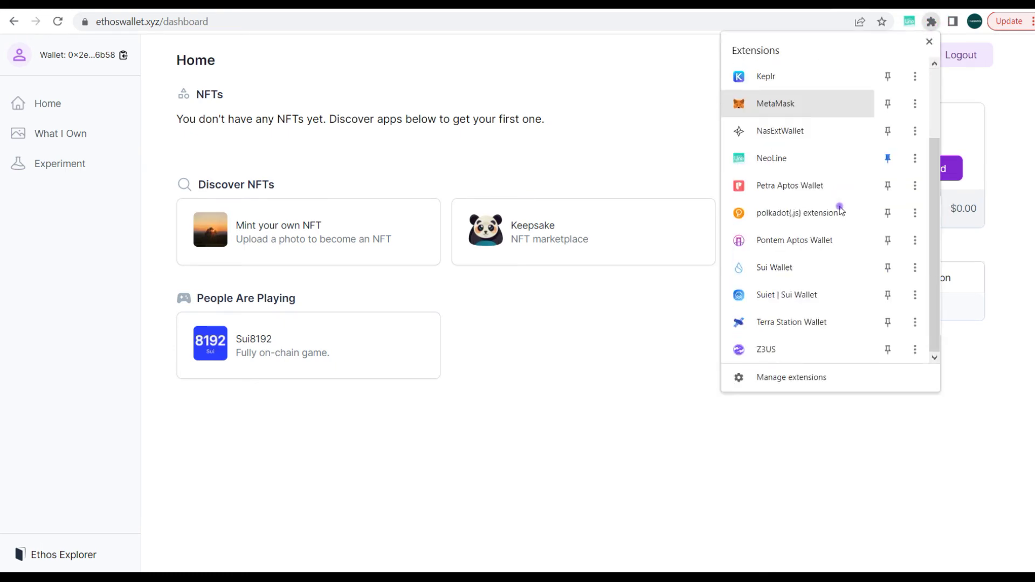
scroll(840, 207, "up", 2)
left_click(797, 125)
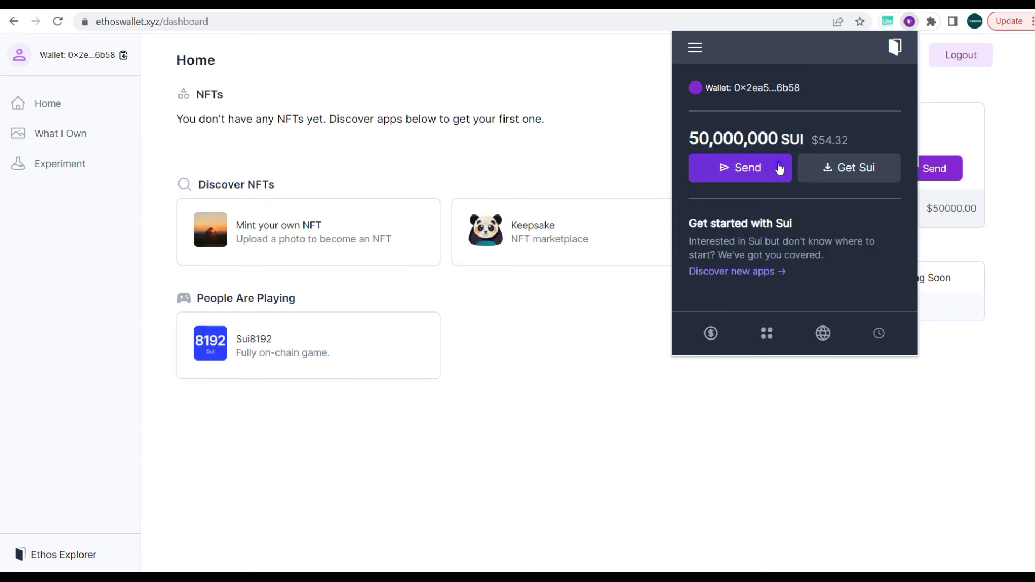
left_click(774, 168)
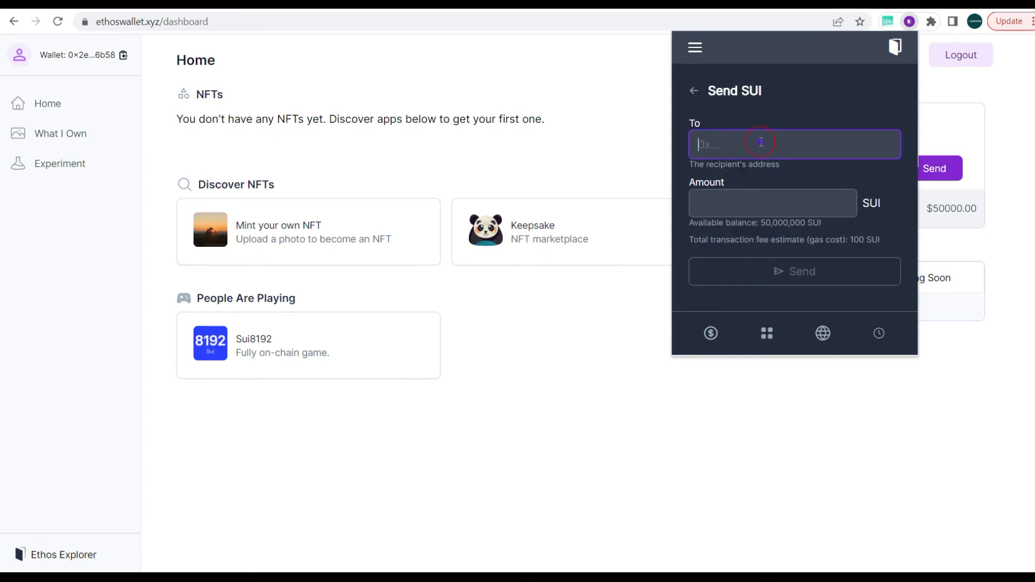
key("ctrl+v")
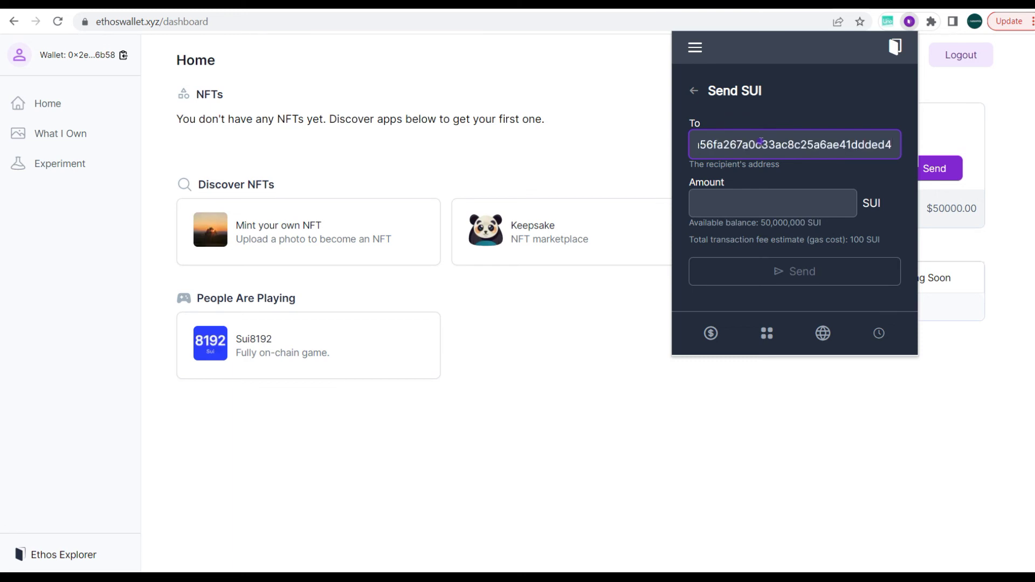
left_click(764, 204)
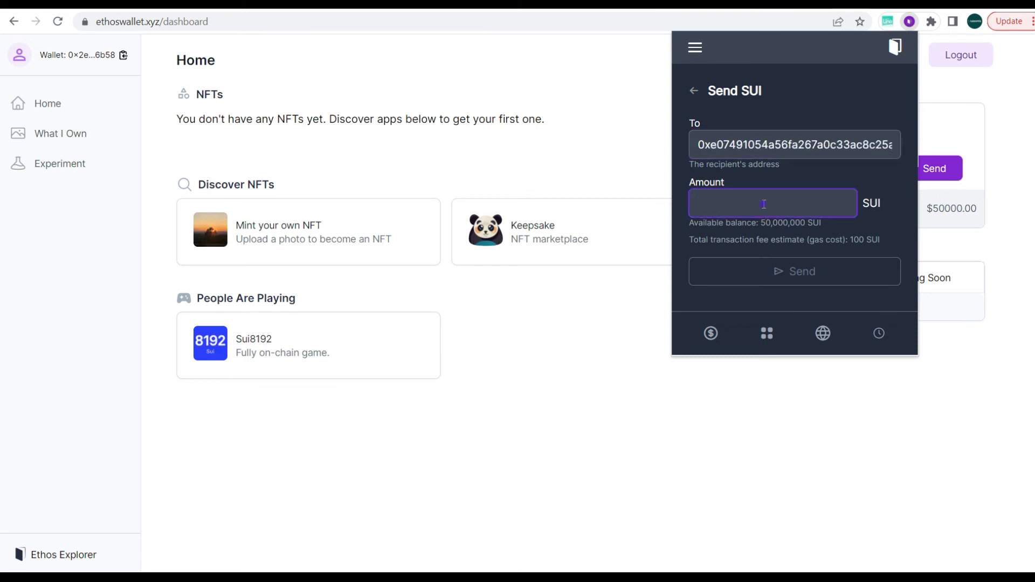
type("300,00")
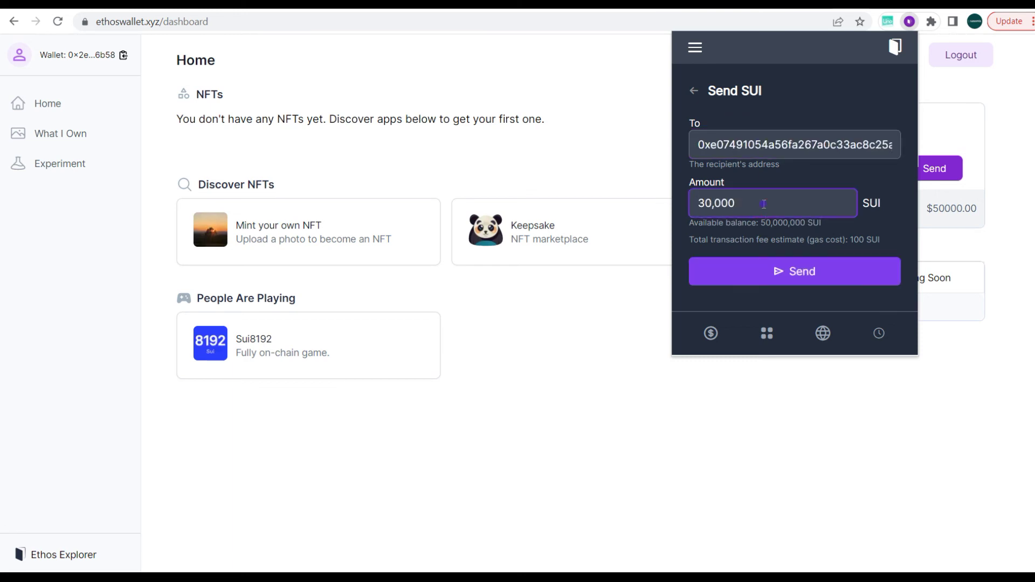
type("0")
left_click(776, 271)
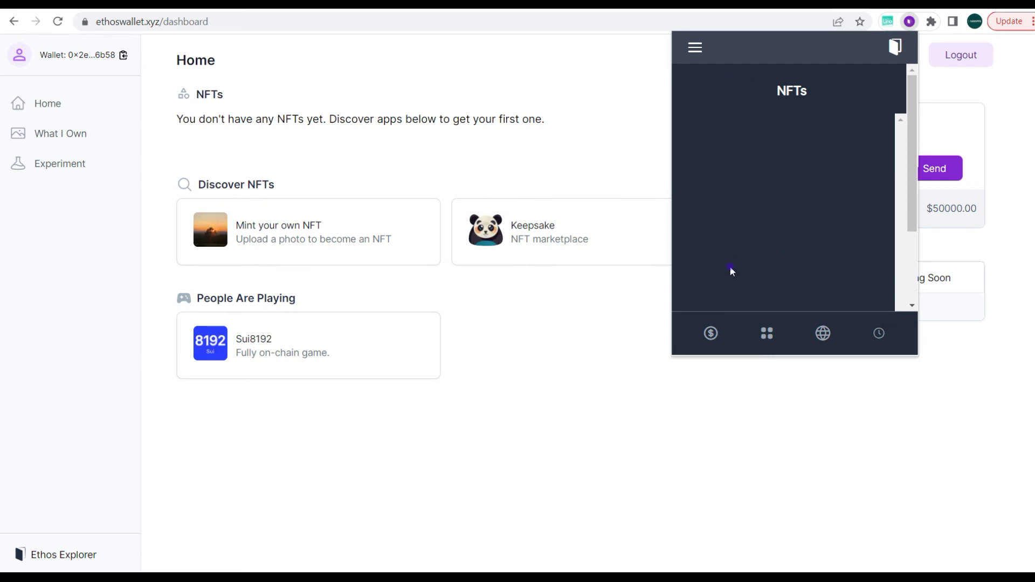
left_click(709, 335)
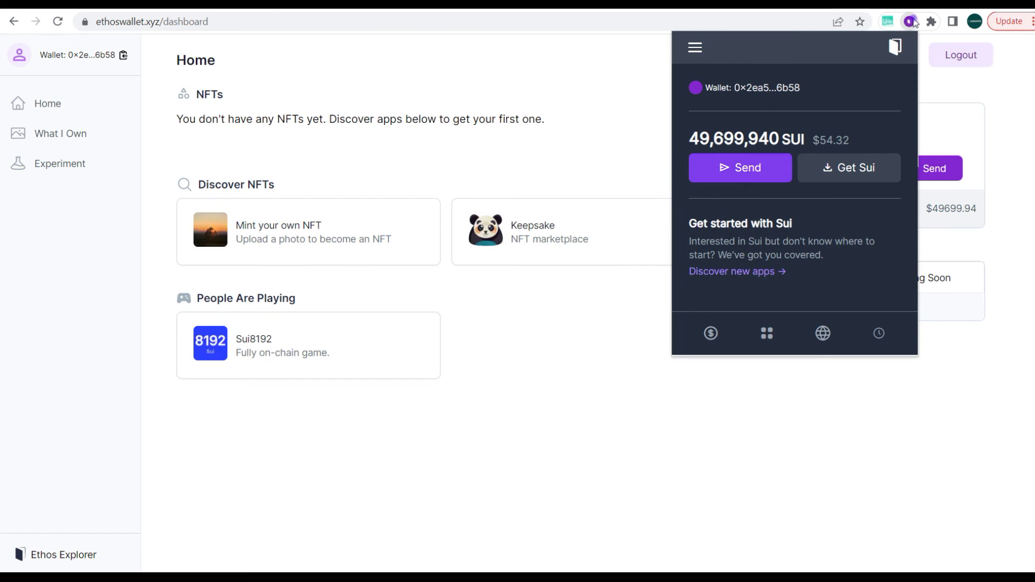
Open the Suiet wallet and switch its network to Devnet to check the balance
left_click(931, 21)
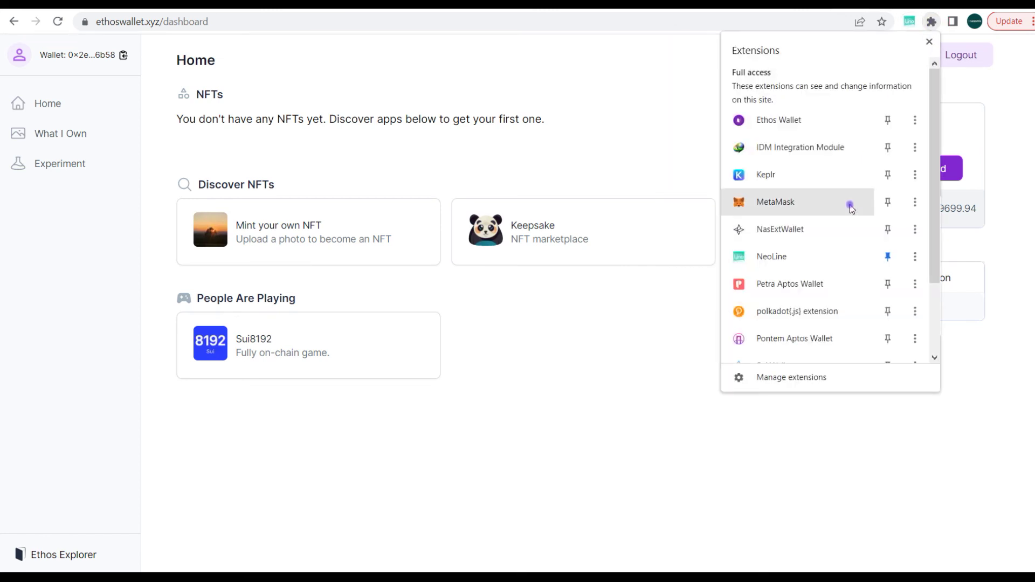
scroll(851, 208, "down", 2)
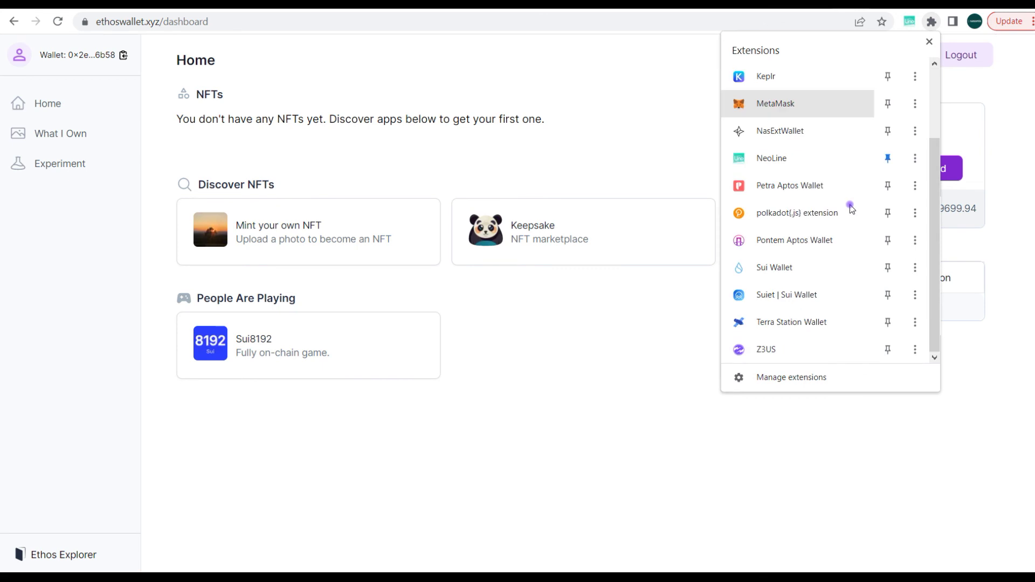
left_click(793, 302)
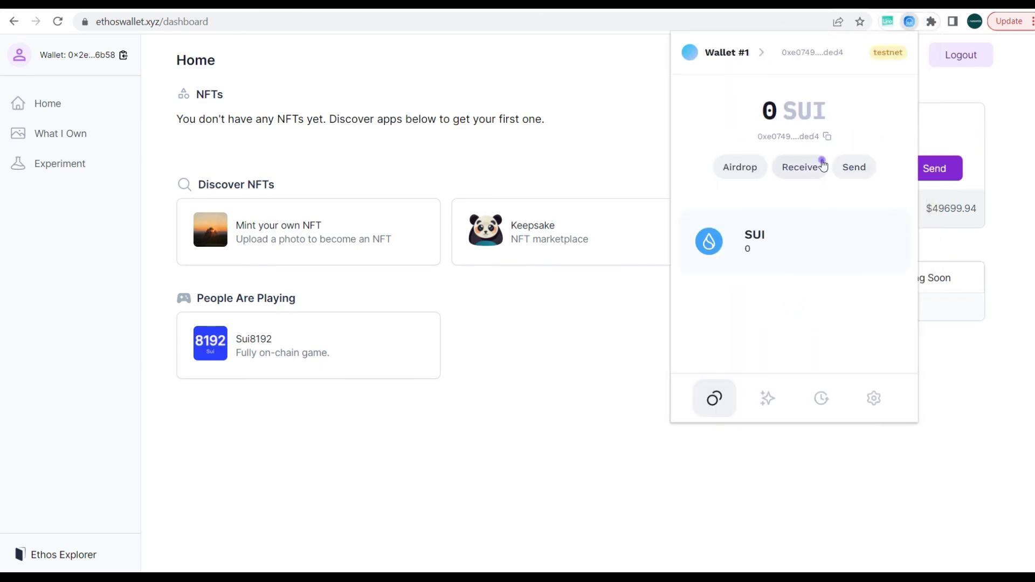
left_click(879, 54)
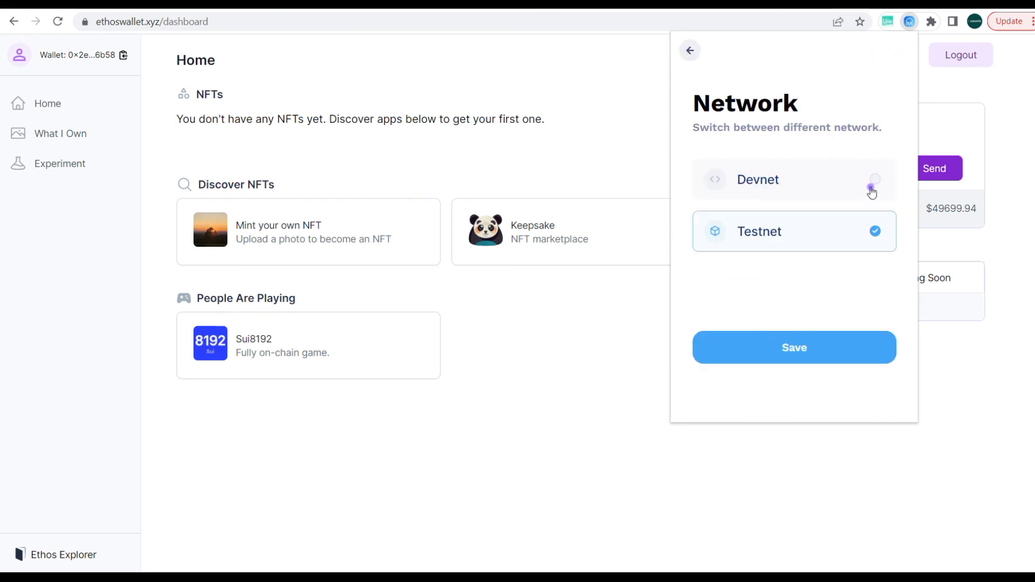
left_click(868, 188)
left_click(821, 360)
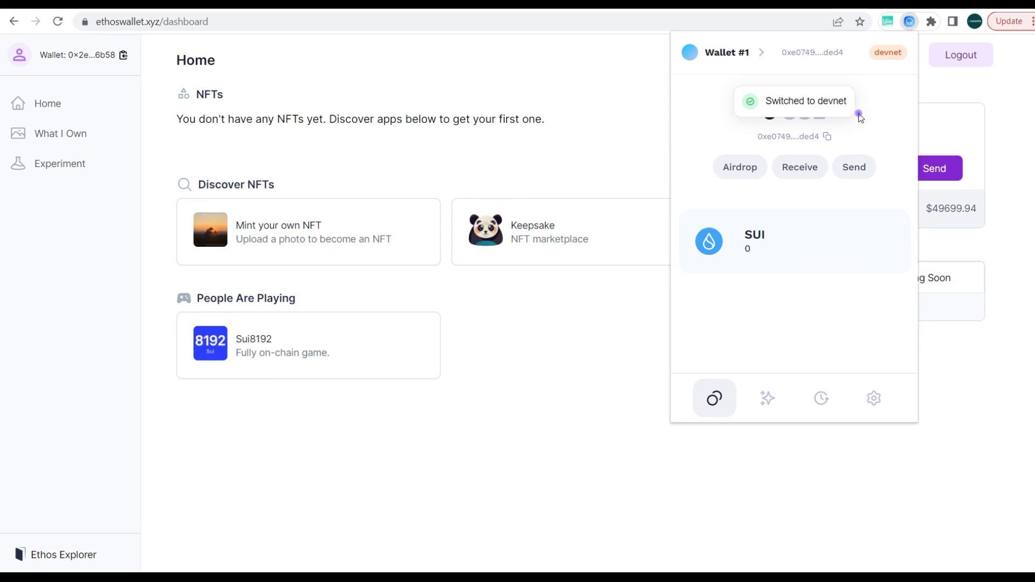
Switch Suiet back to Testnet, save, and close the wallet popup
left_click(887, 53)
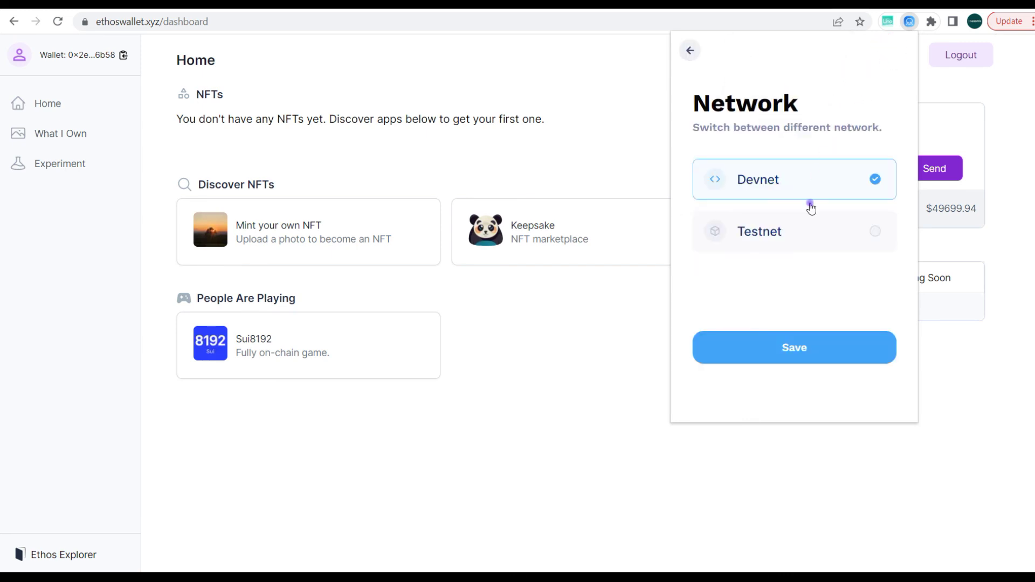
left_click(829, 233)
left_click(827, 348)
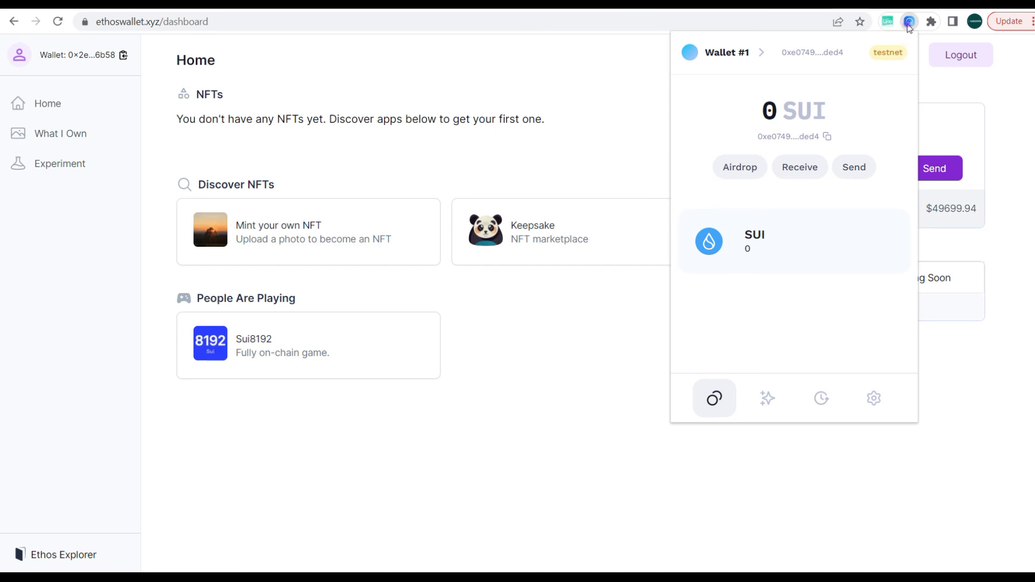
left_click(910, 22)
left_click(490, 154)
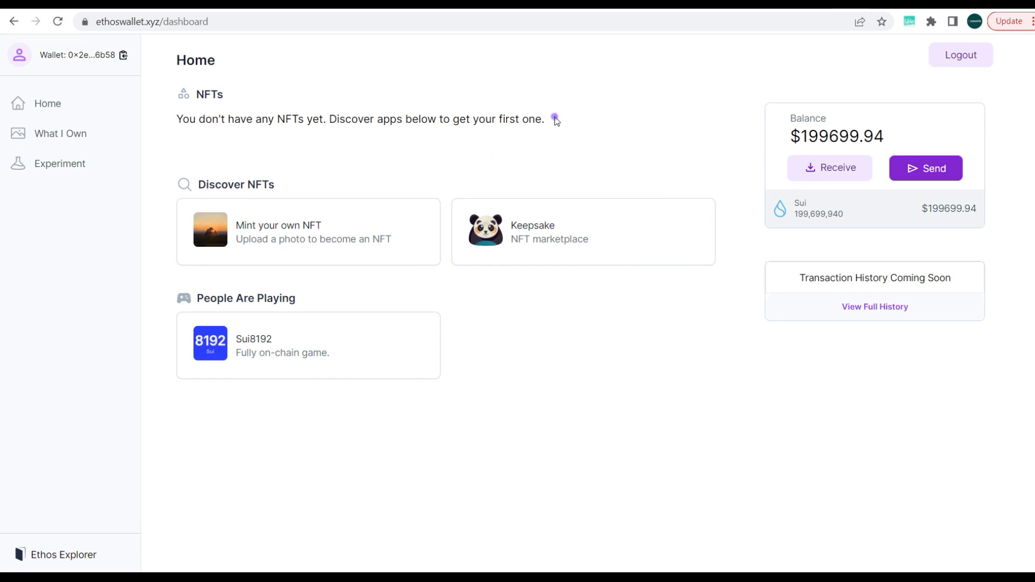
left_click(931, 21)
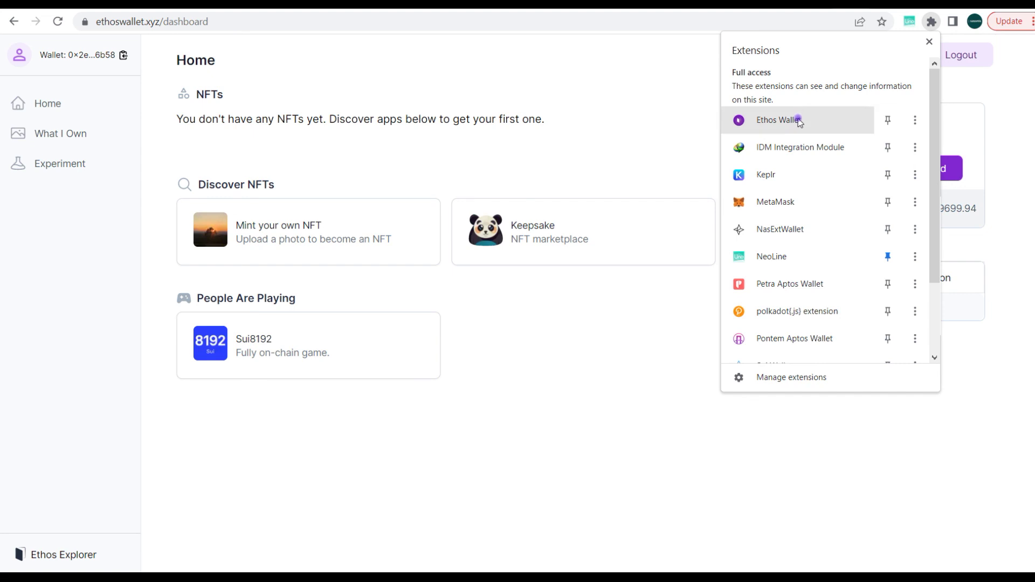
left_click(799, 118)
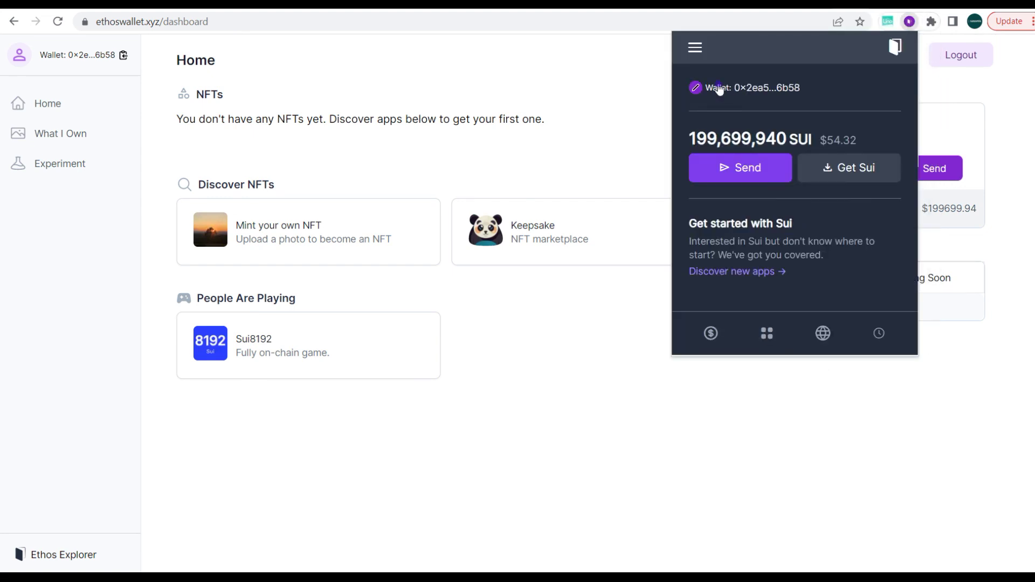
left_click(696, 48)
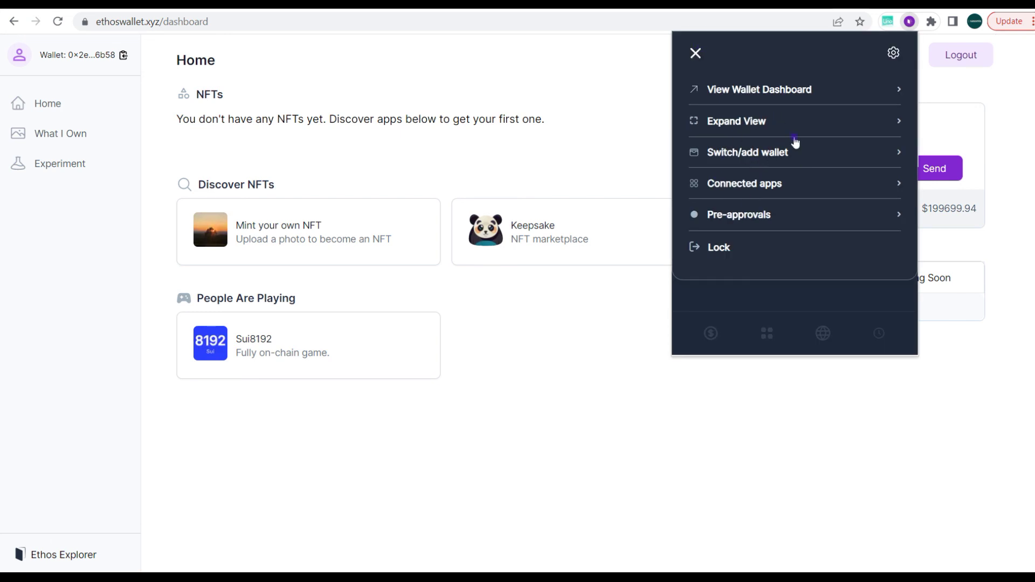
left_click(893, 53)
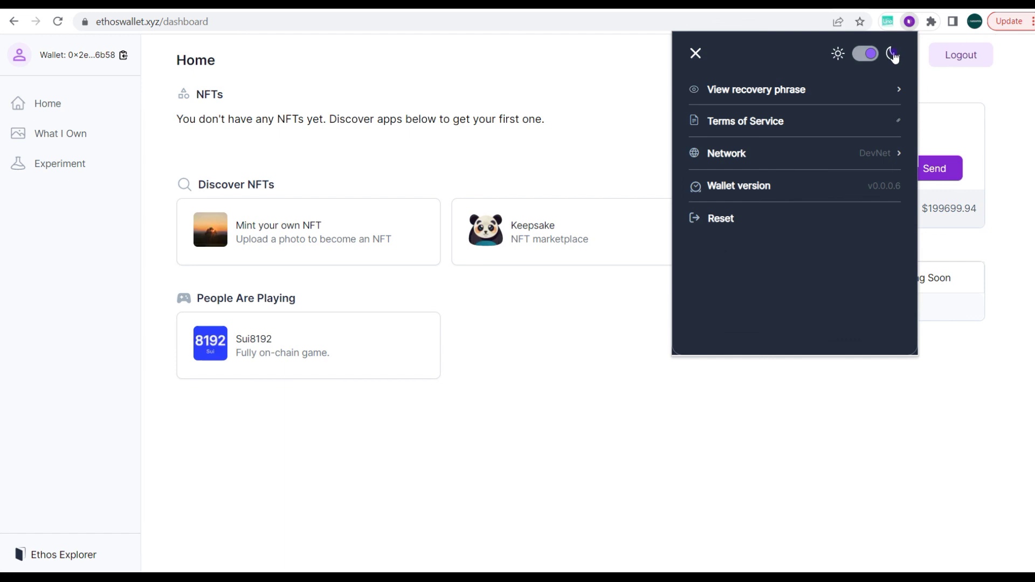
left_click(773, 155)
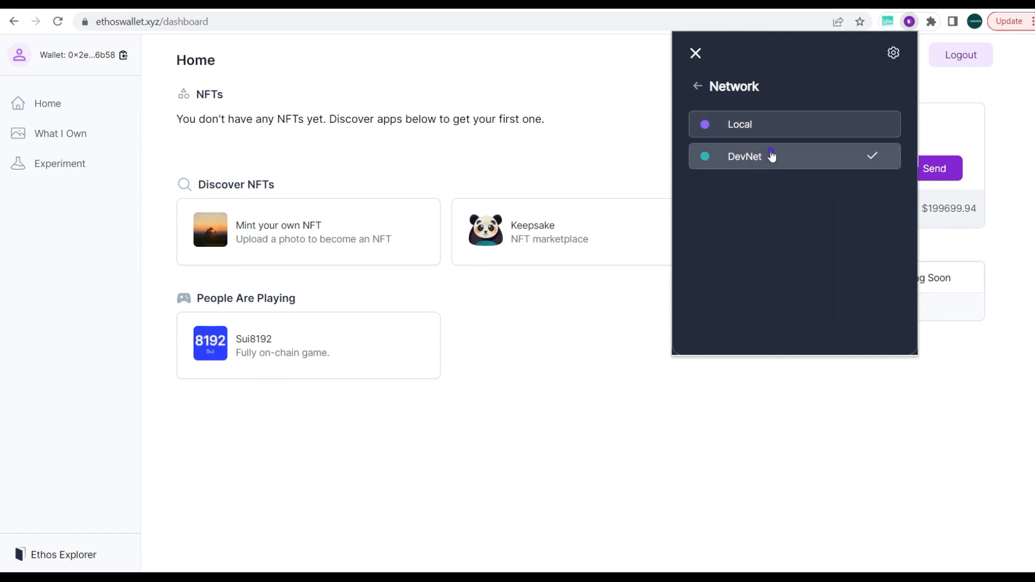
left_click(699, 88)
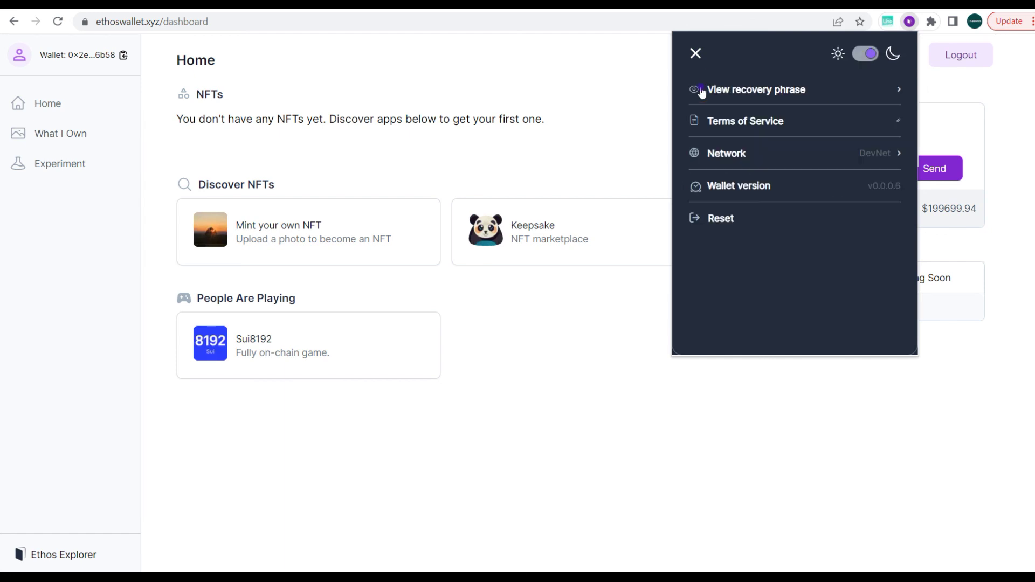
left_click(695, 56)
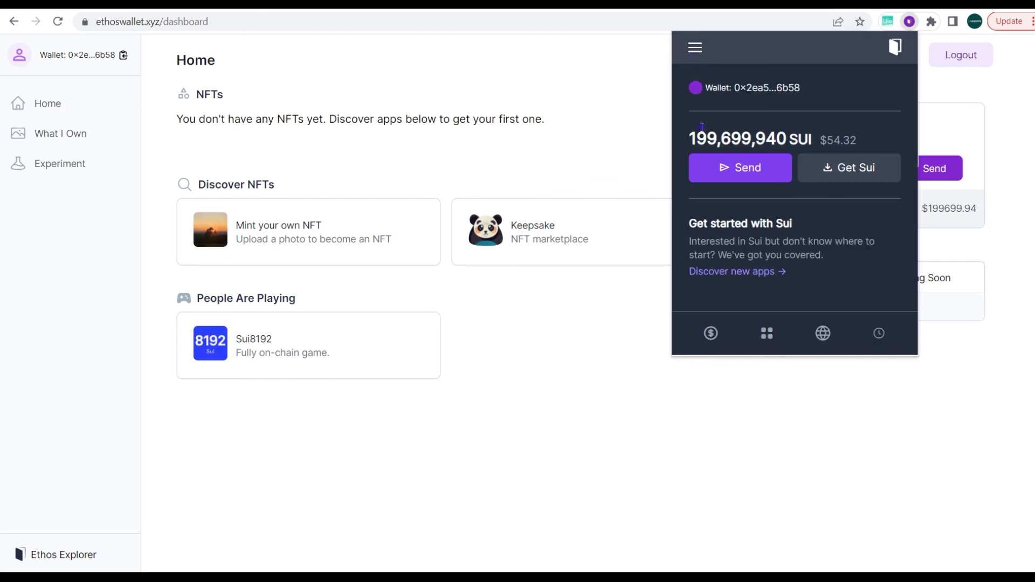
left_click(622, 144)
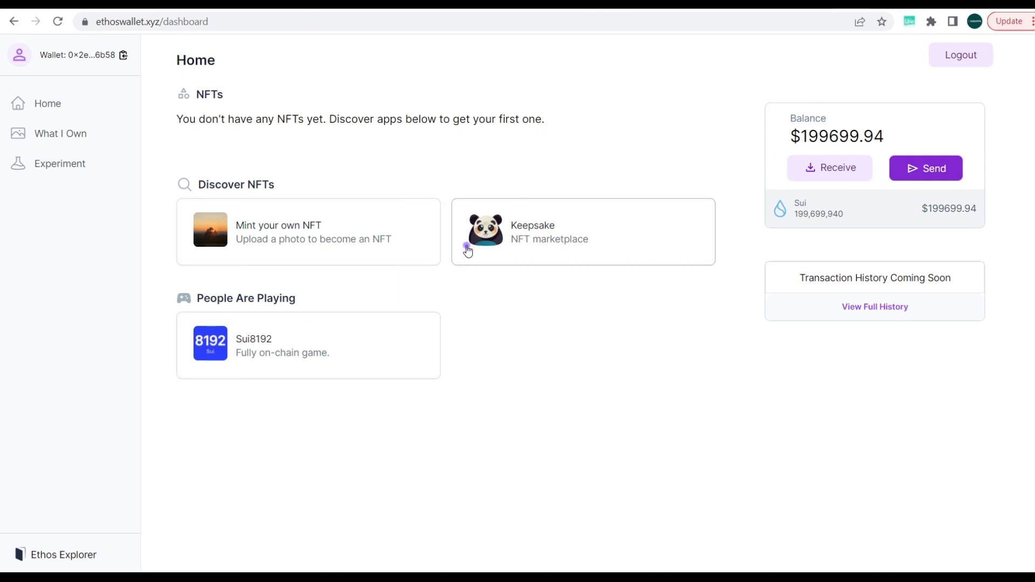
left_click(523, 230)
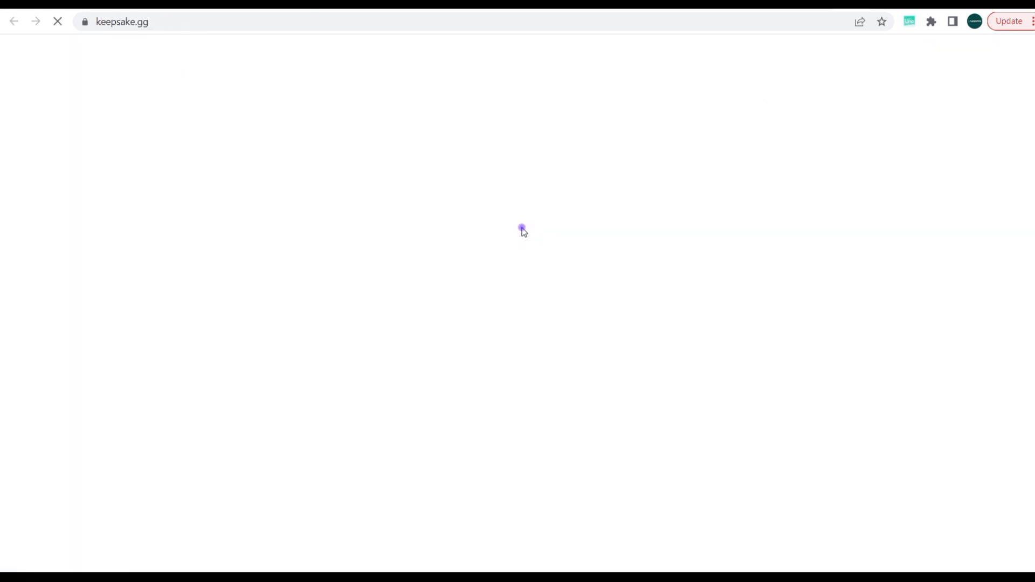